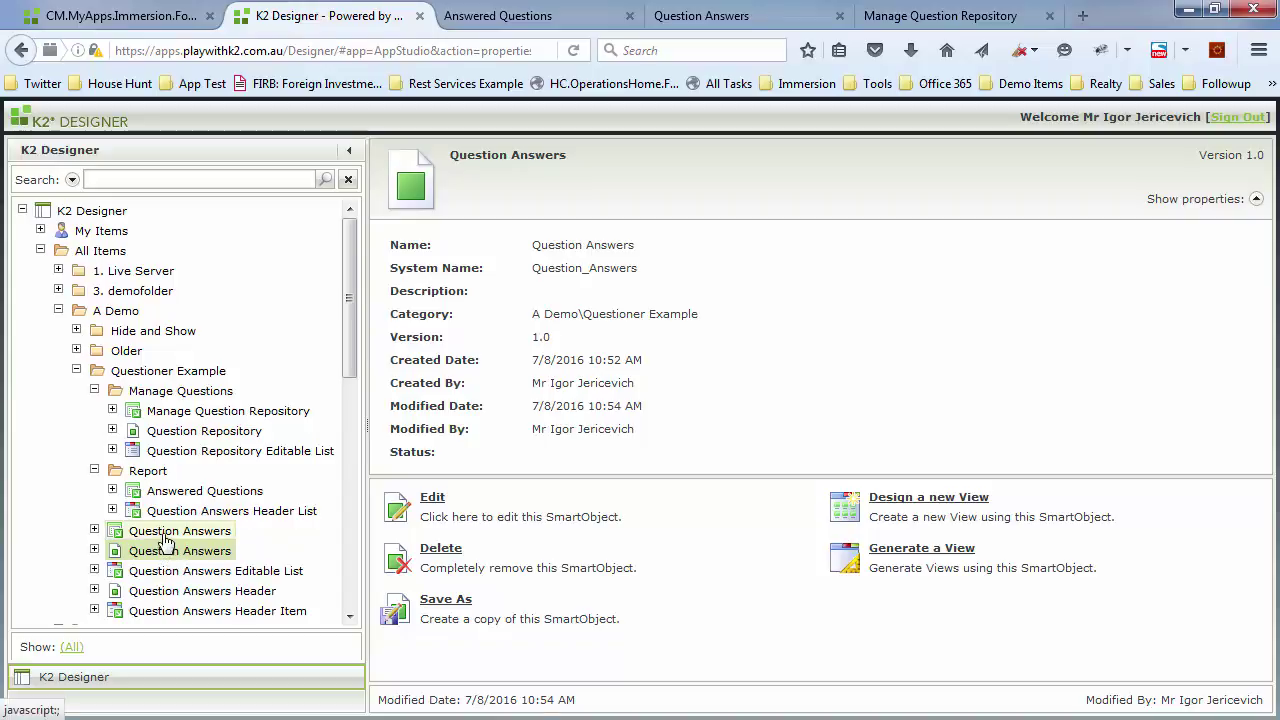
# Close the browser pages for Answered Questions, Question Answers and Manage Question Repository, leaving K2 Designer open
pyautogui.click(525, 18)
pyautogui.click(500, 50)
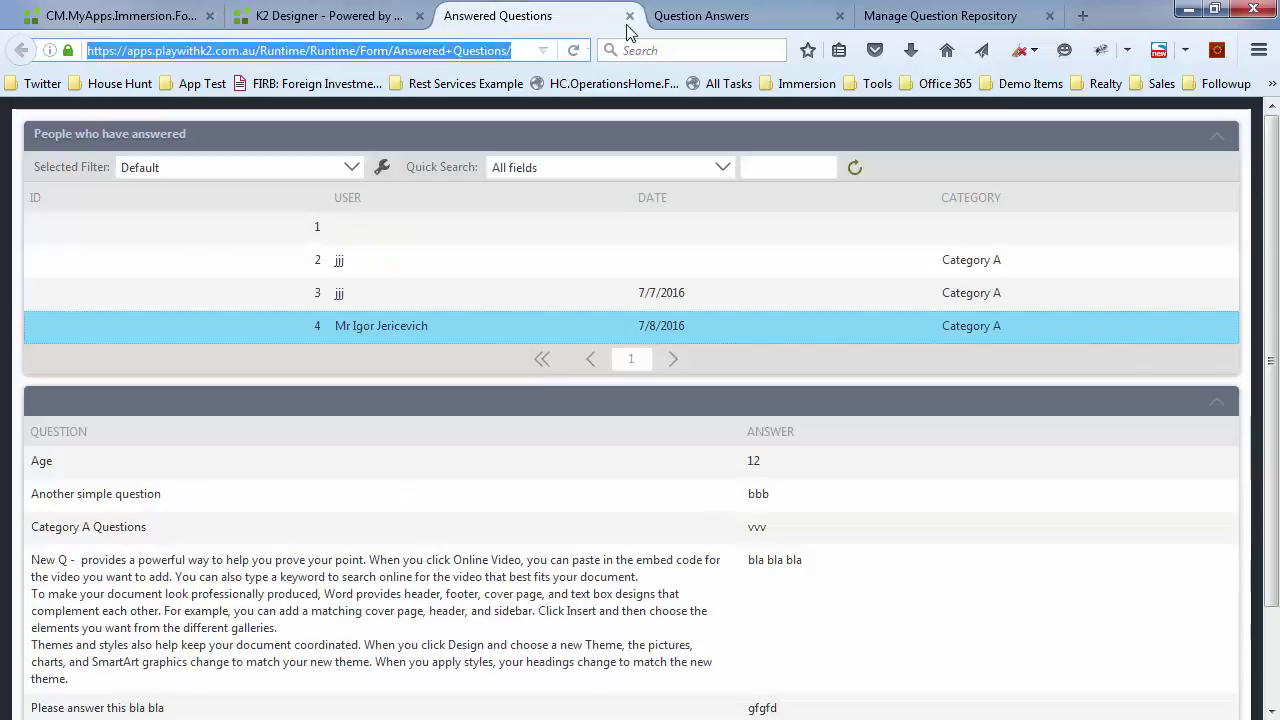
pyautogui.click(738, 17)
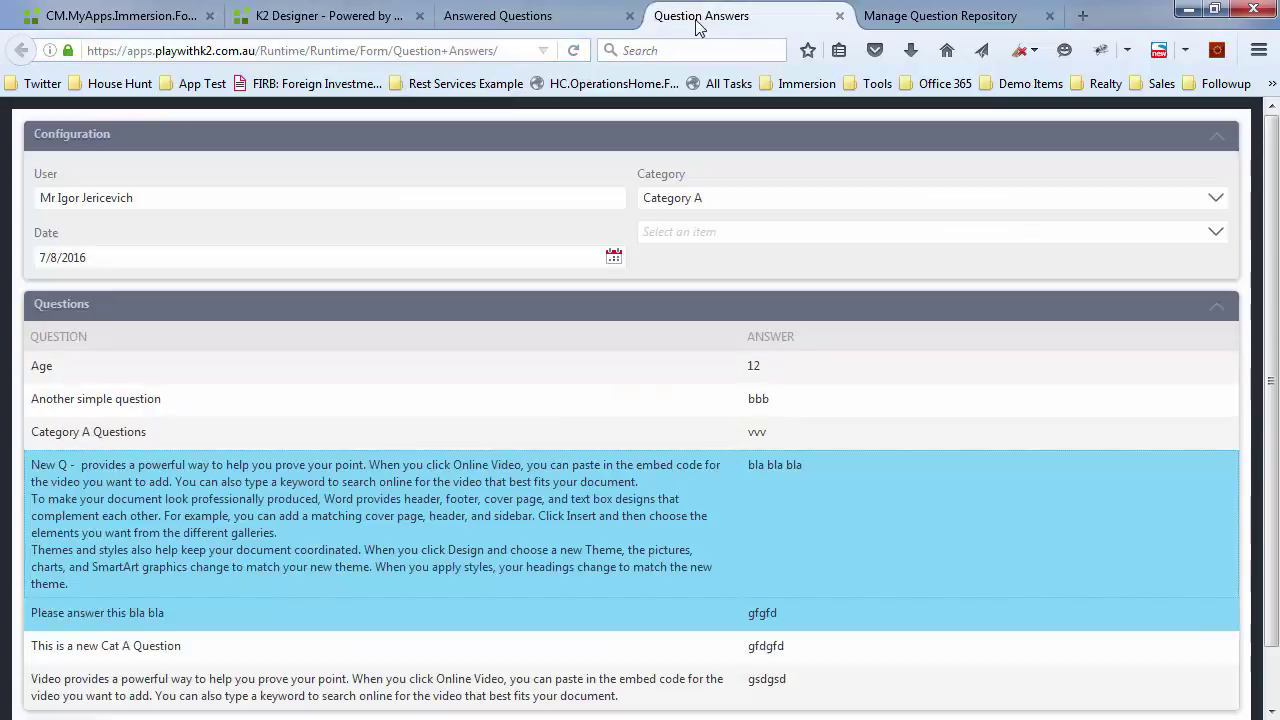
pyautogui.click(629, 16)
pyautogui.click(663, 16)
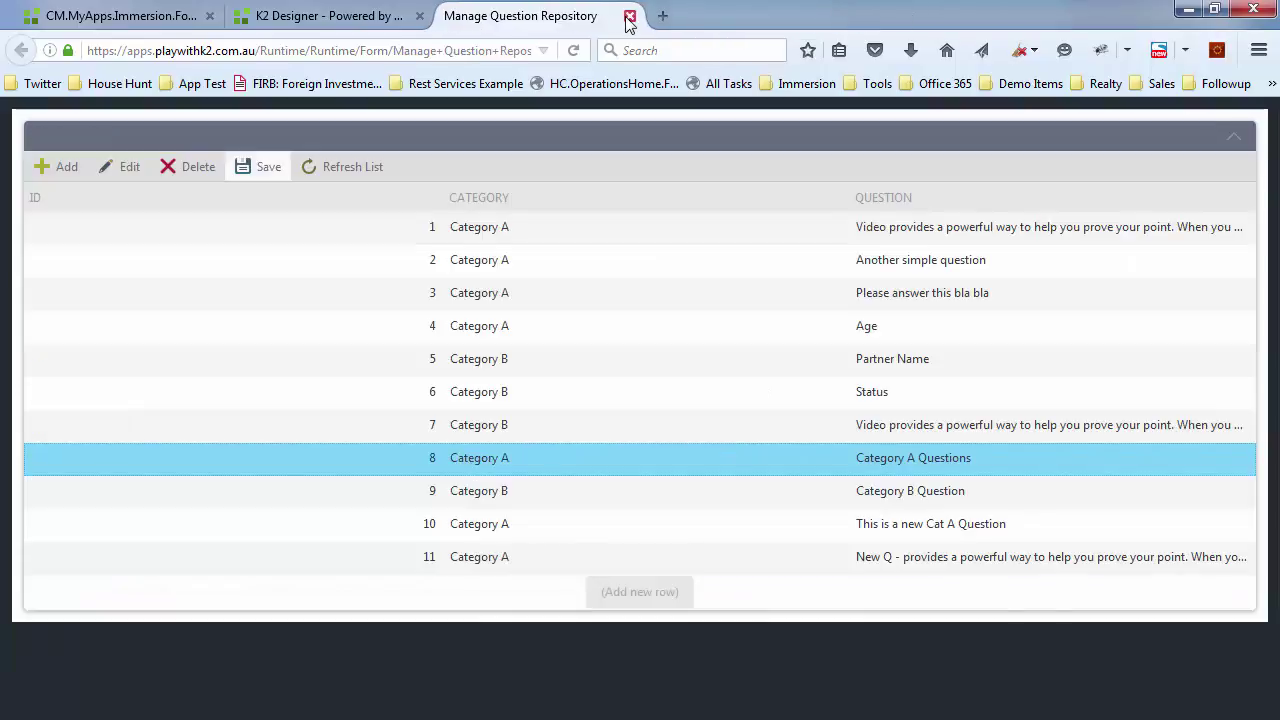
pyautogui.click(632, 17)
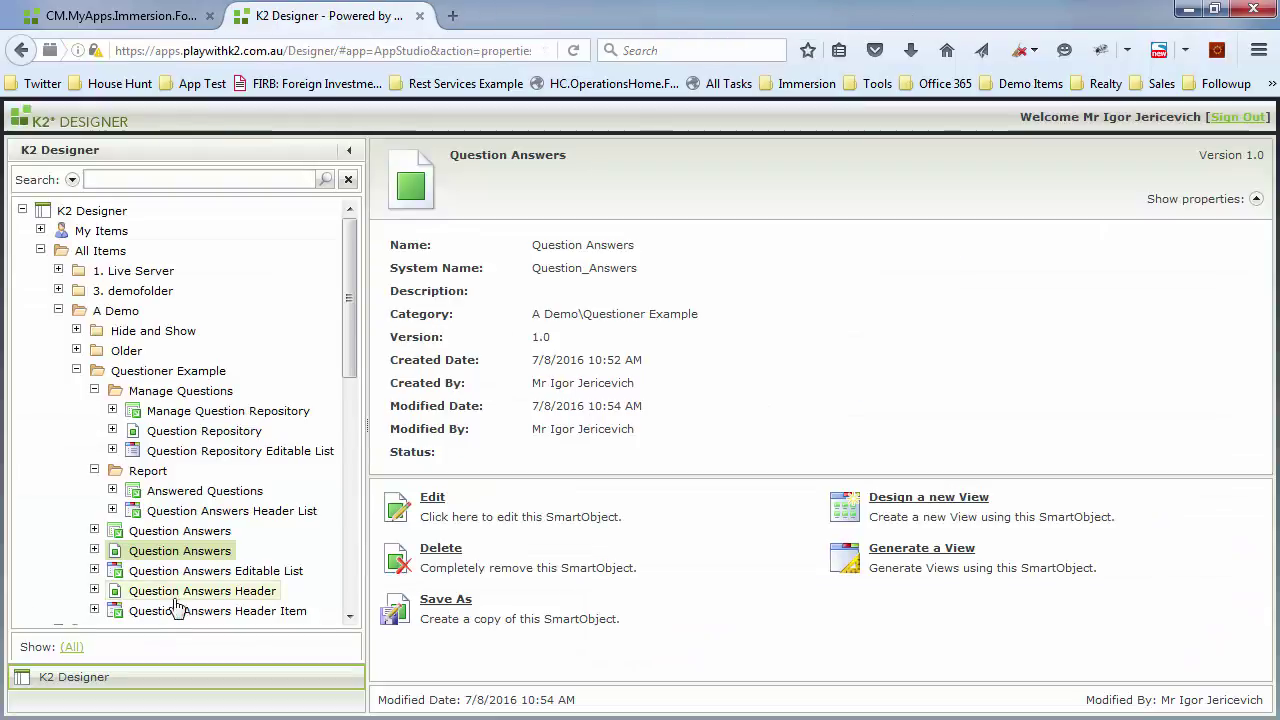
# Run the Question Answers form, look over its Configuration and Questions sections, and return to K2 Designer
pyautogui.click(186, 514)
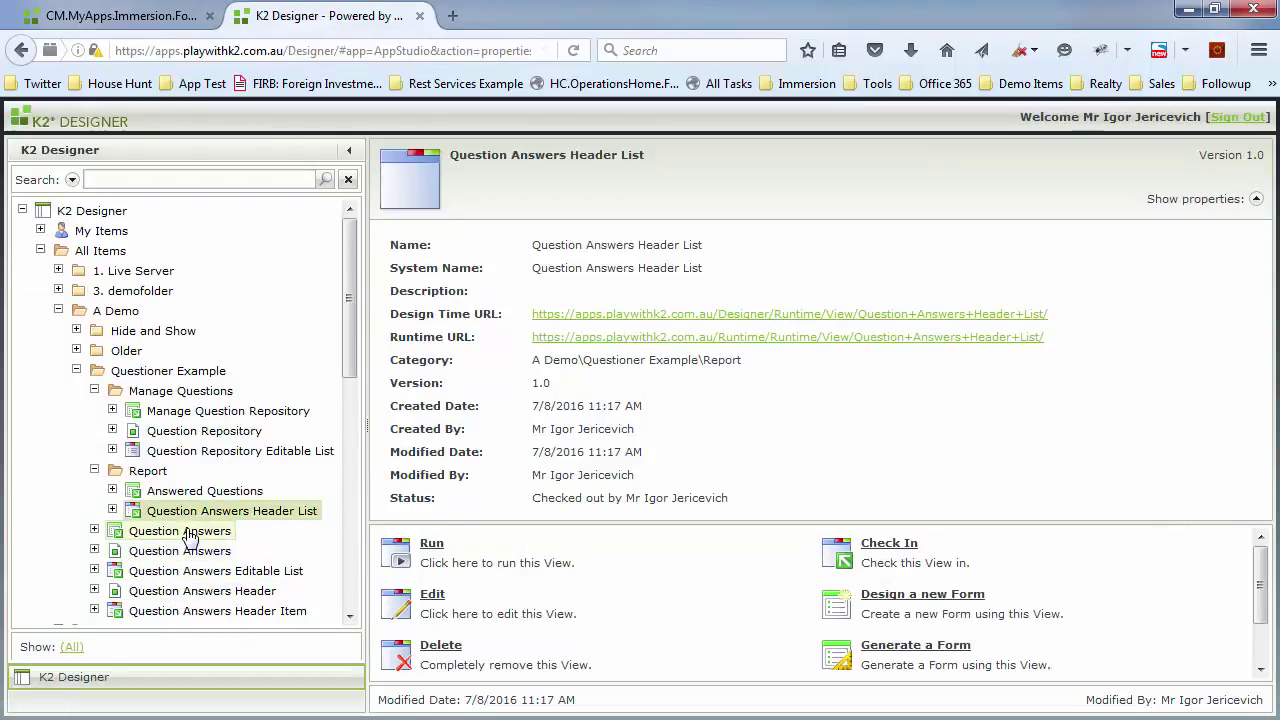
pyautogui.click(188, 533)
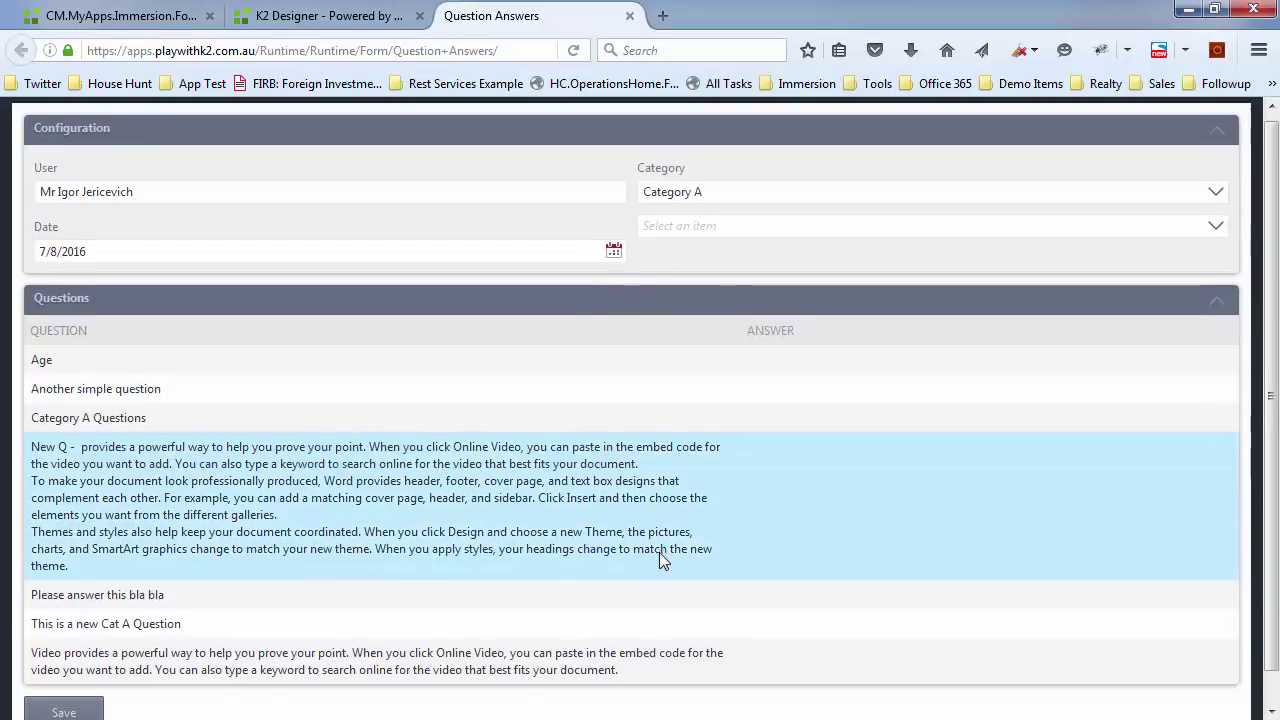
pyautogui.scroll(-1, 659, 552)
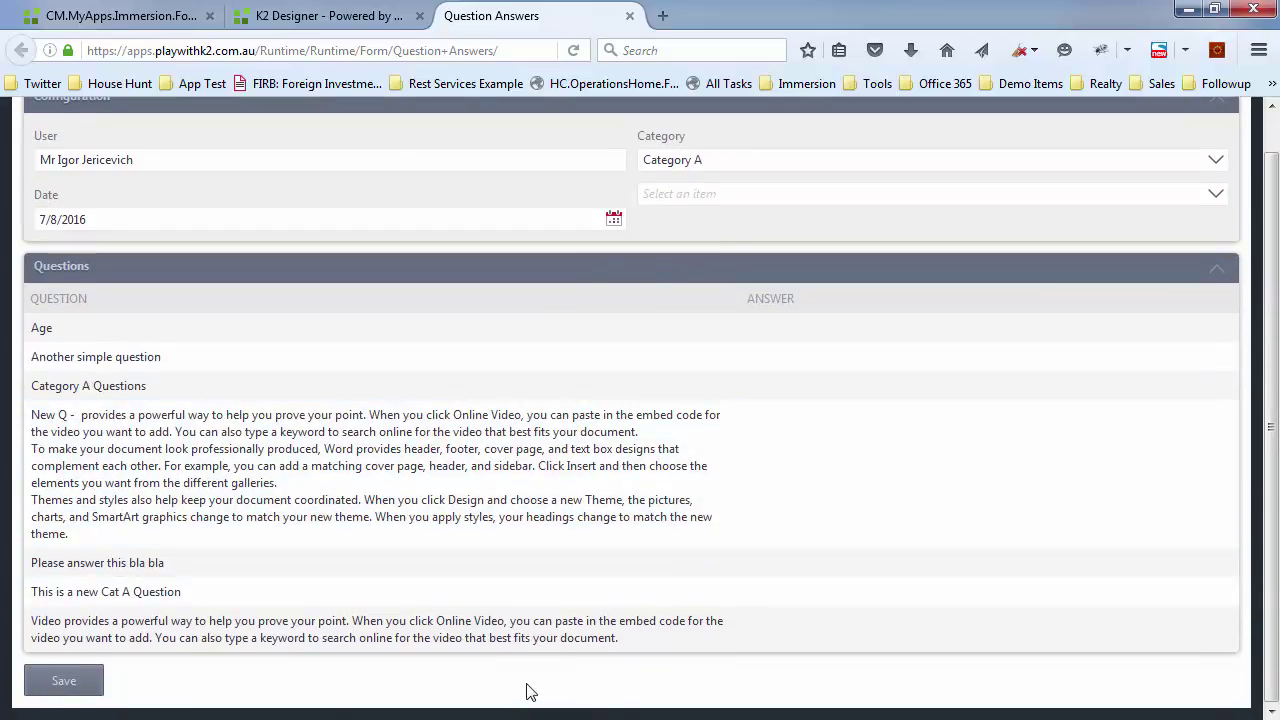
pyautogui.click(335, 18)
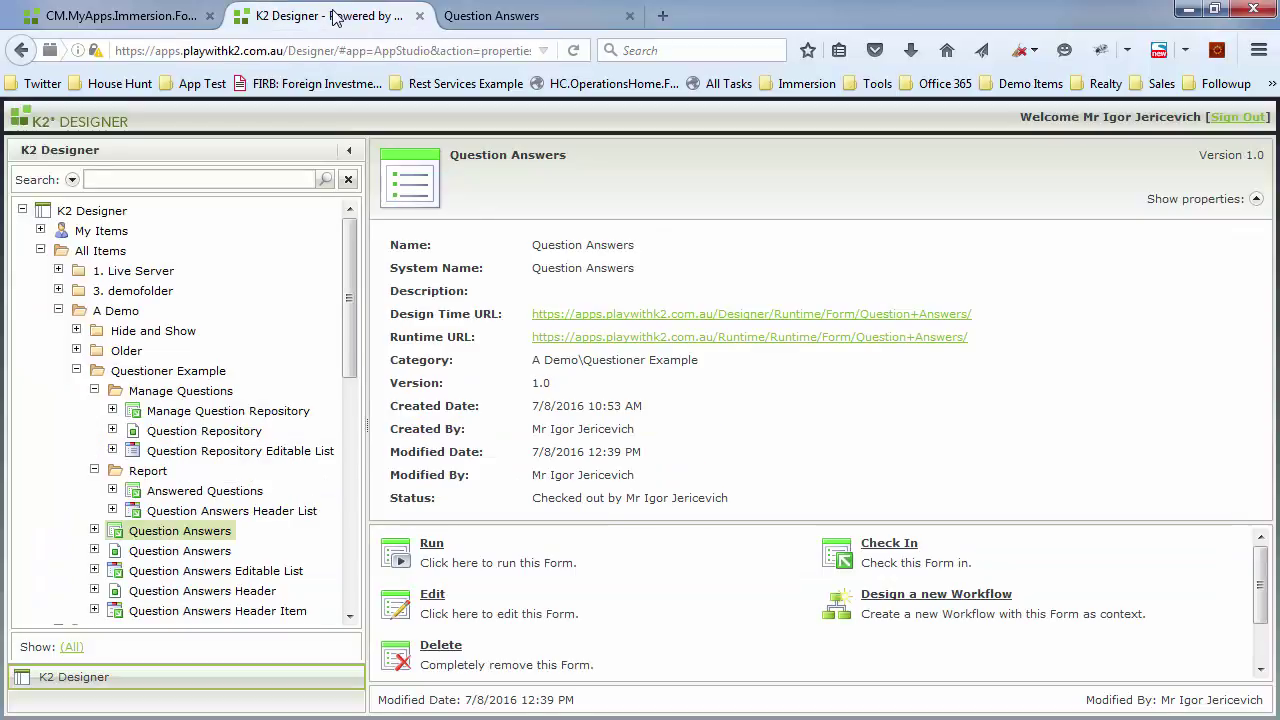
pyautogui.click(180, 553)
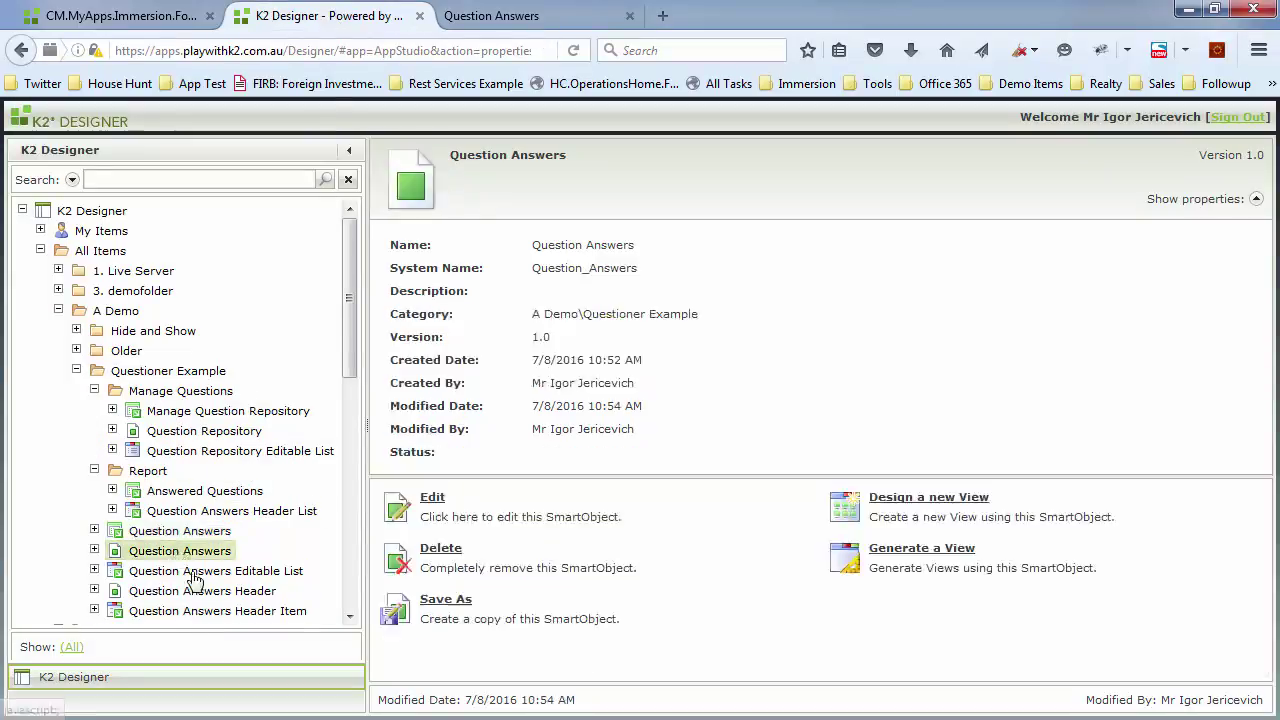
pyautogui.click(464, 508)
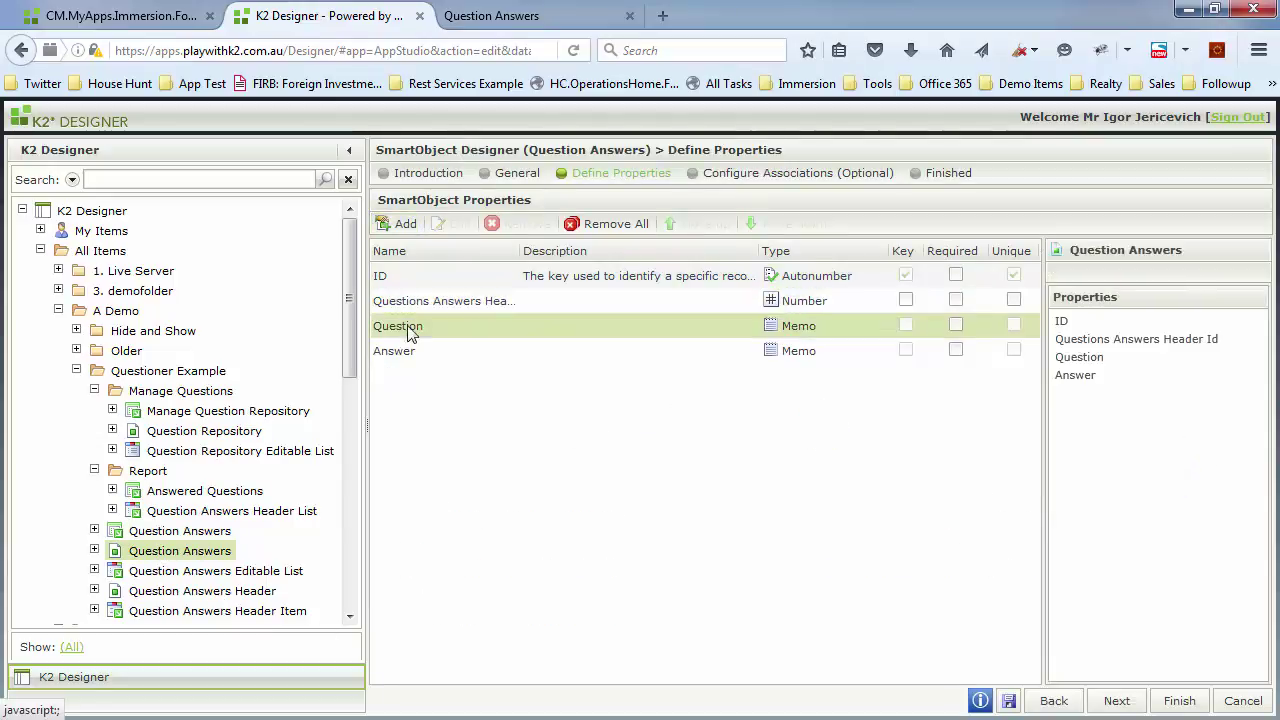
pyautogui.click(1243, 700)
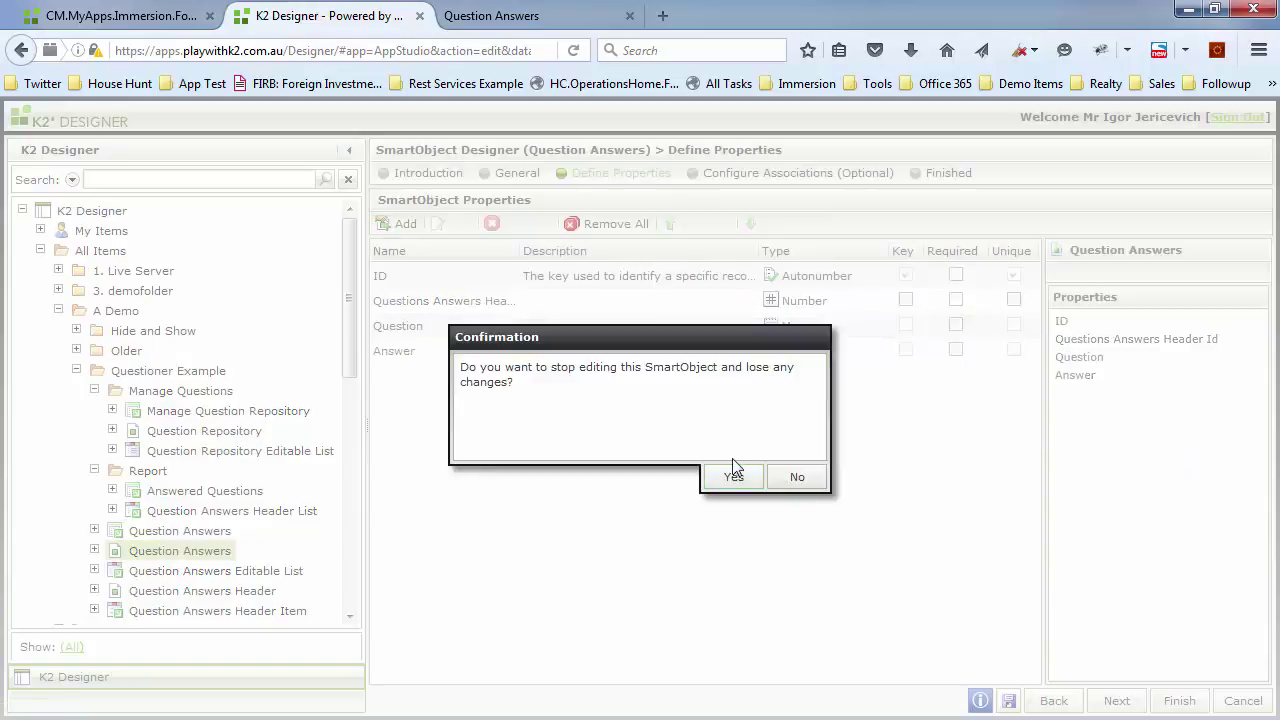
pyautogui.press('Return')
# Add a Memo property named Signture to the Question Answers Header SmartObject and finish editing it
pyautogui.click(200, 591)
pyautogui.click(448, 508)
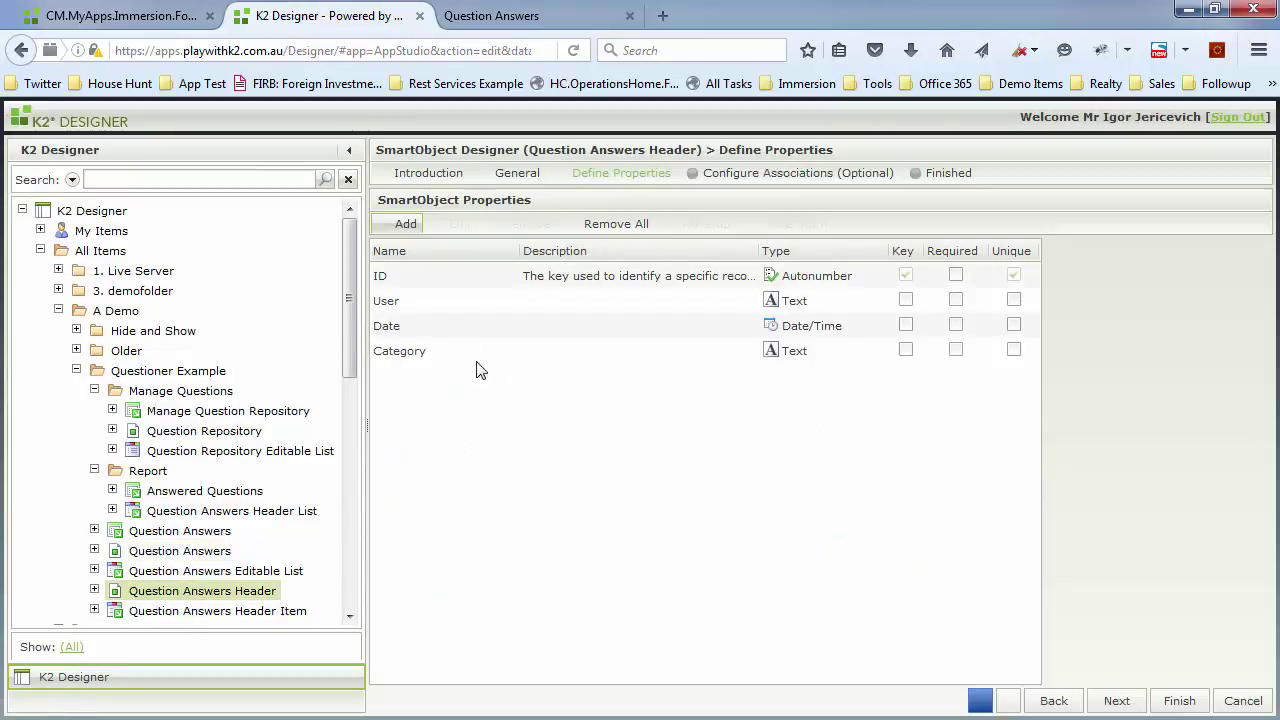
pyautogui.click(405, 223)
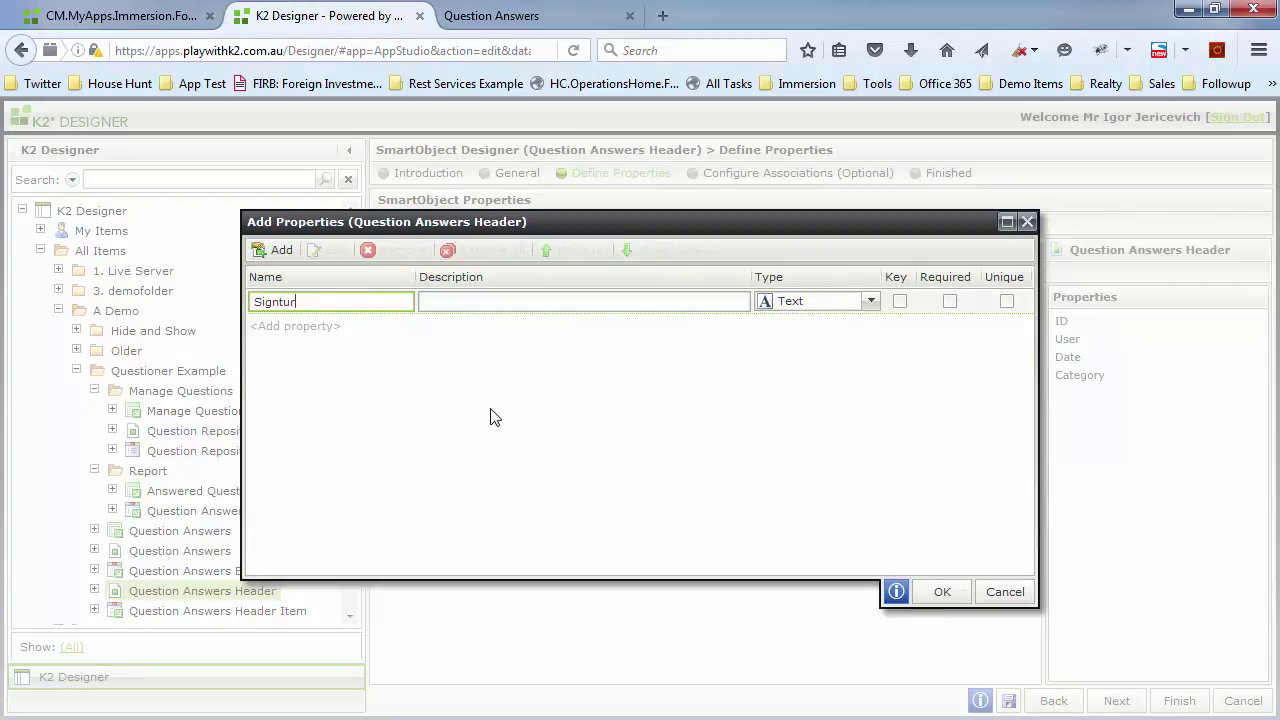
pyautogui.click(815, 301)
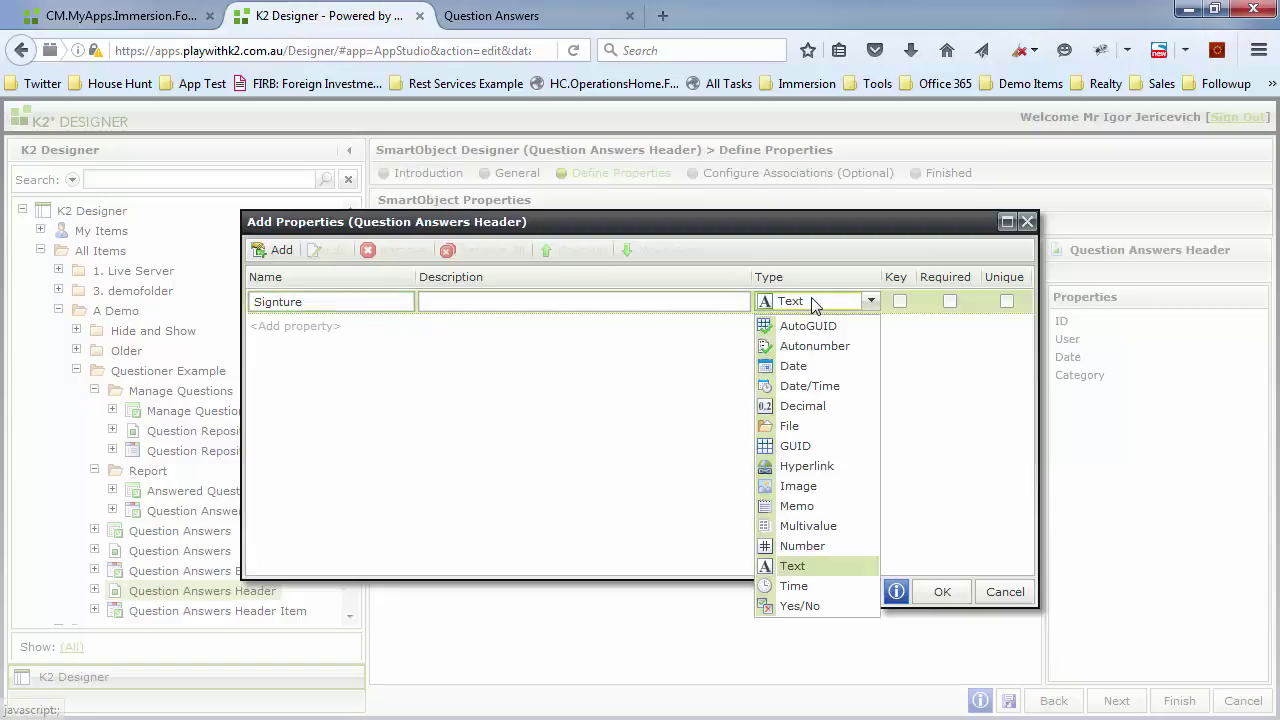
pyautogui.click(795, 505)
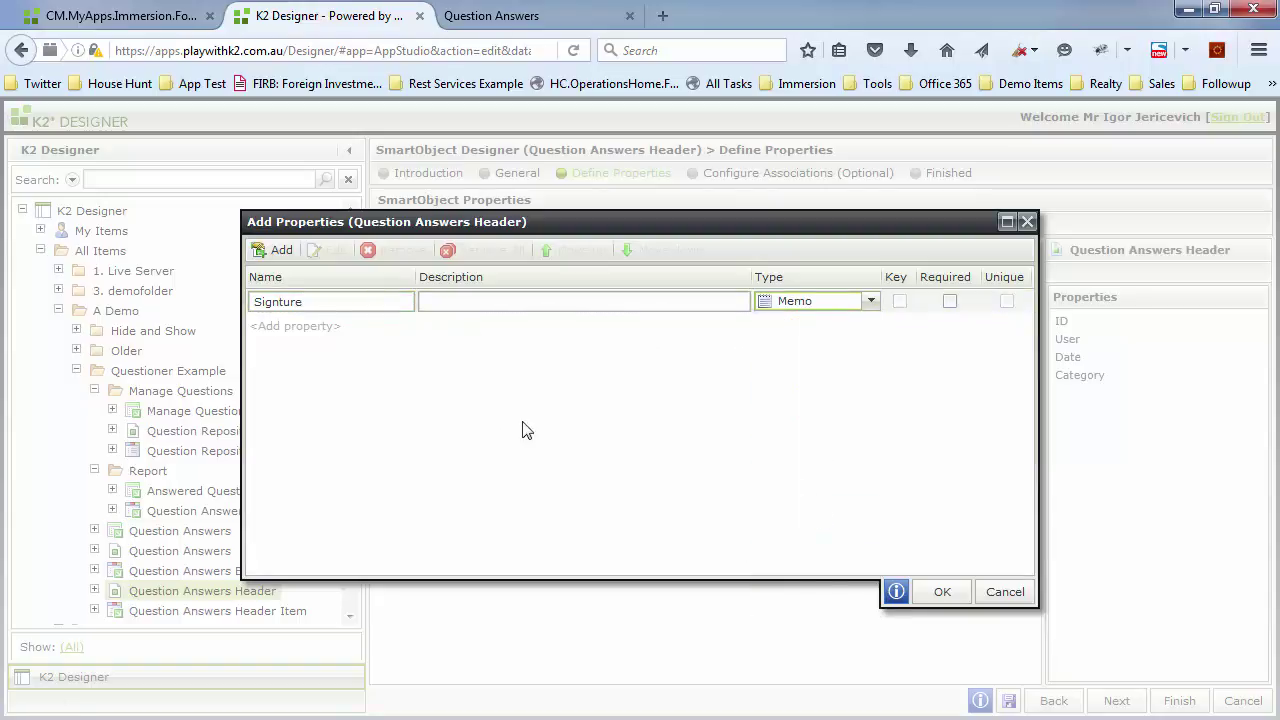
pyautogui.click(944, 594)
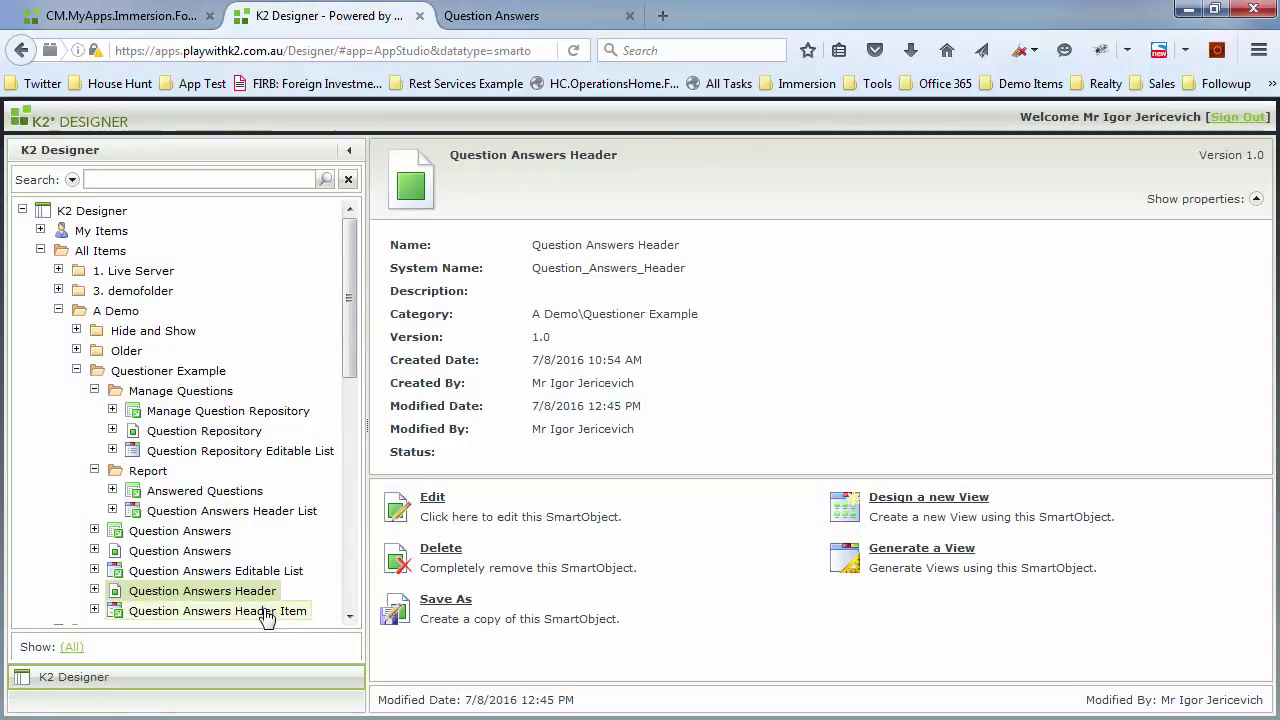
# Edit the Question Answers Header Item view and insert a new row beneath the date and second drop-down row
pyautogui.click(267, 612)
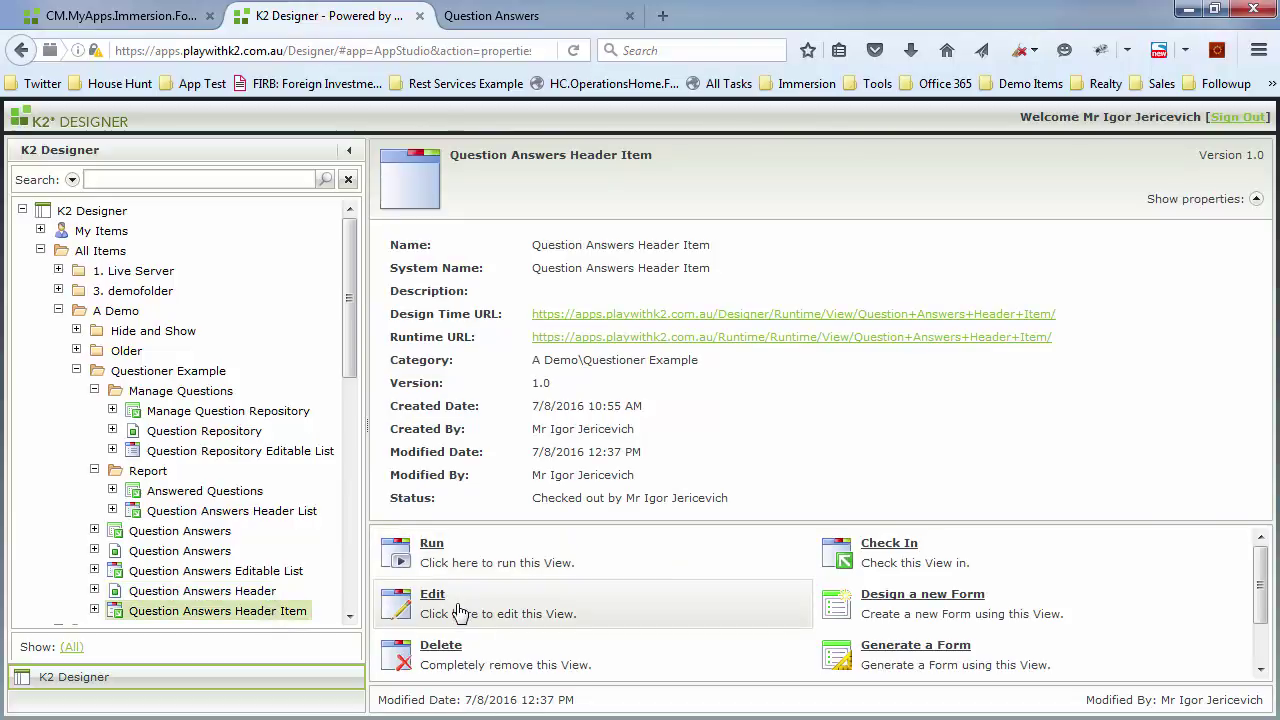
pyautogui.click(459, 612)
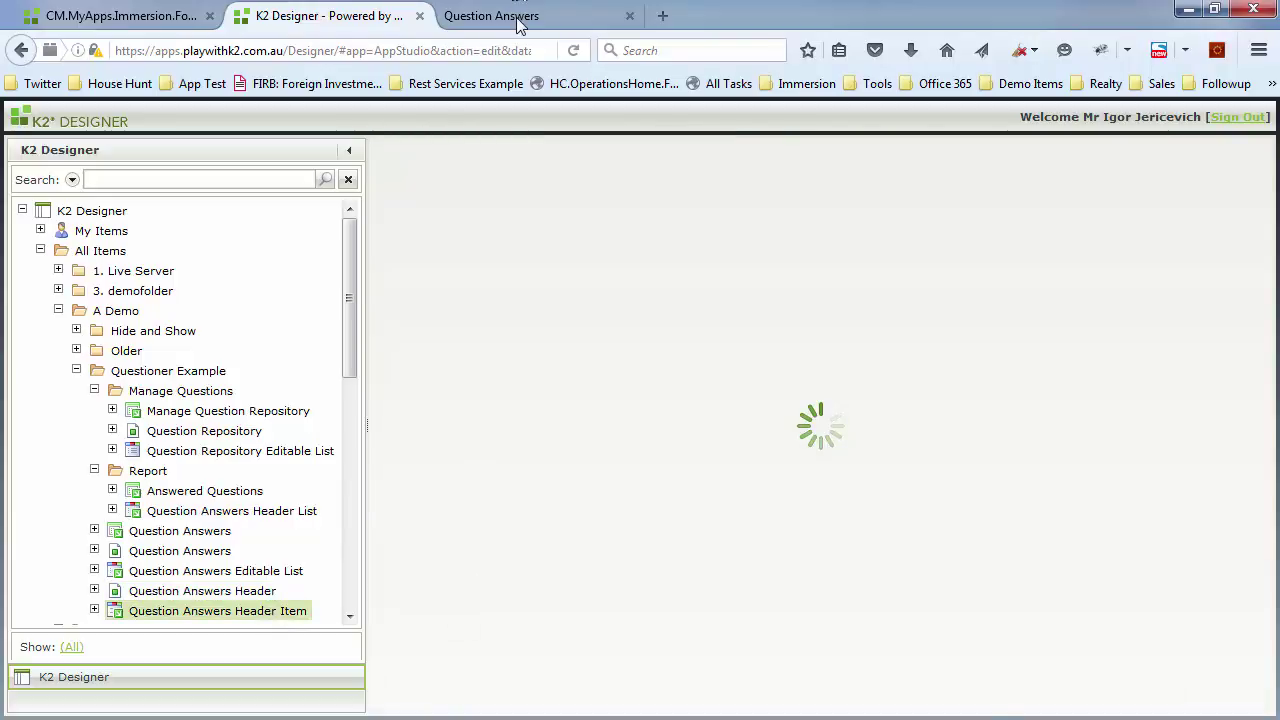
pyautogui.click(516, 22)
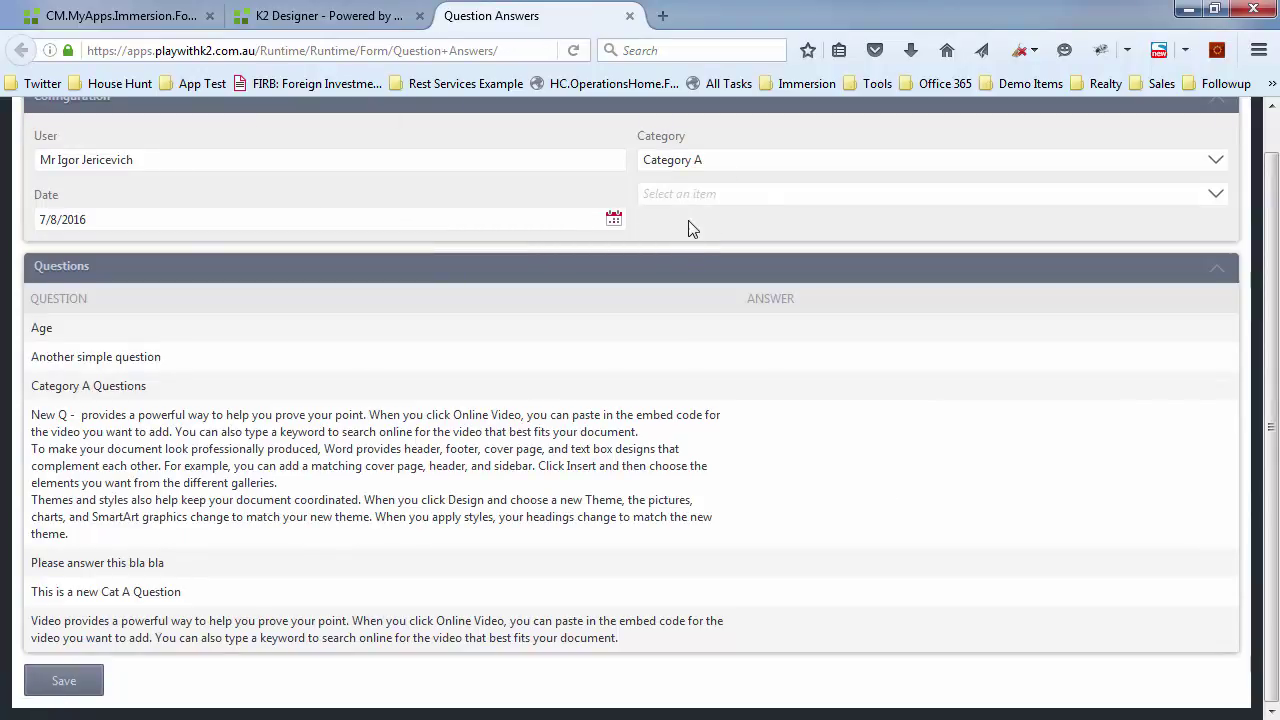
pyautogui.click(340, 18)
pyautogui.click(672, 364)
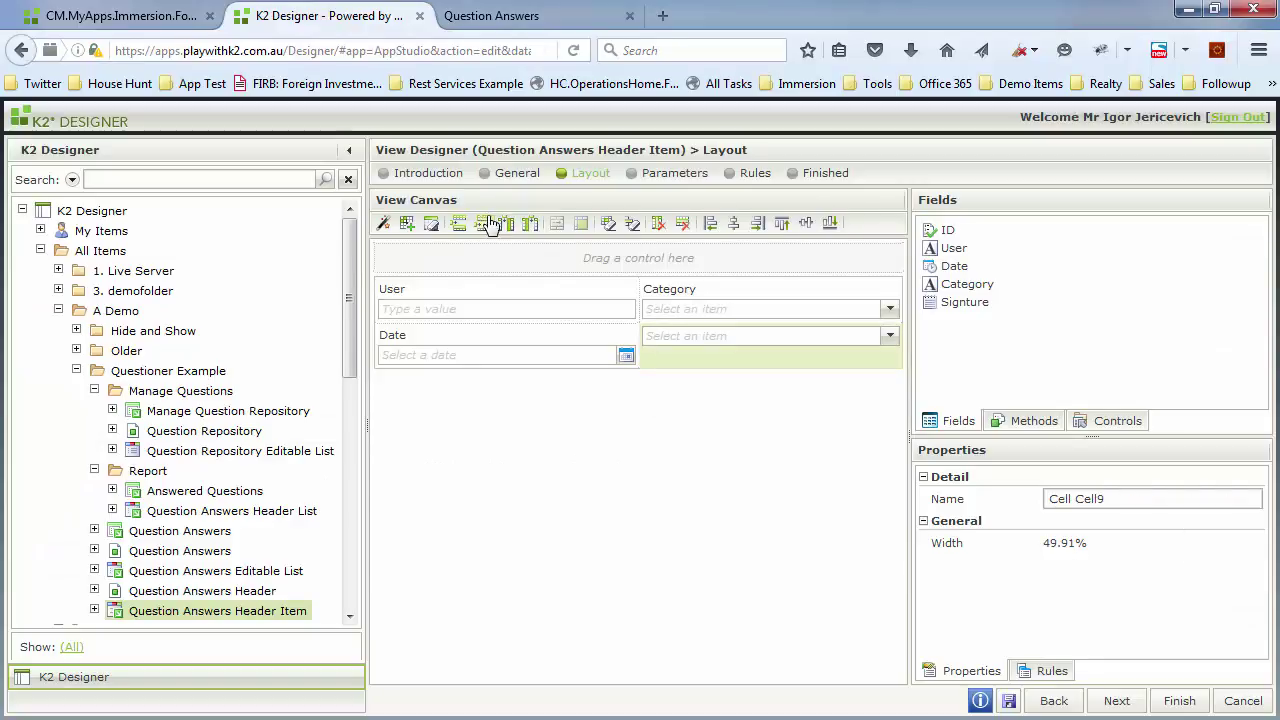
pyautogui.click(477, 226)
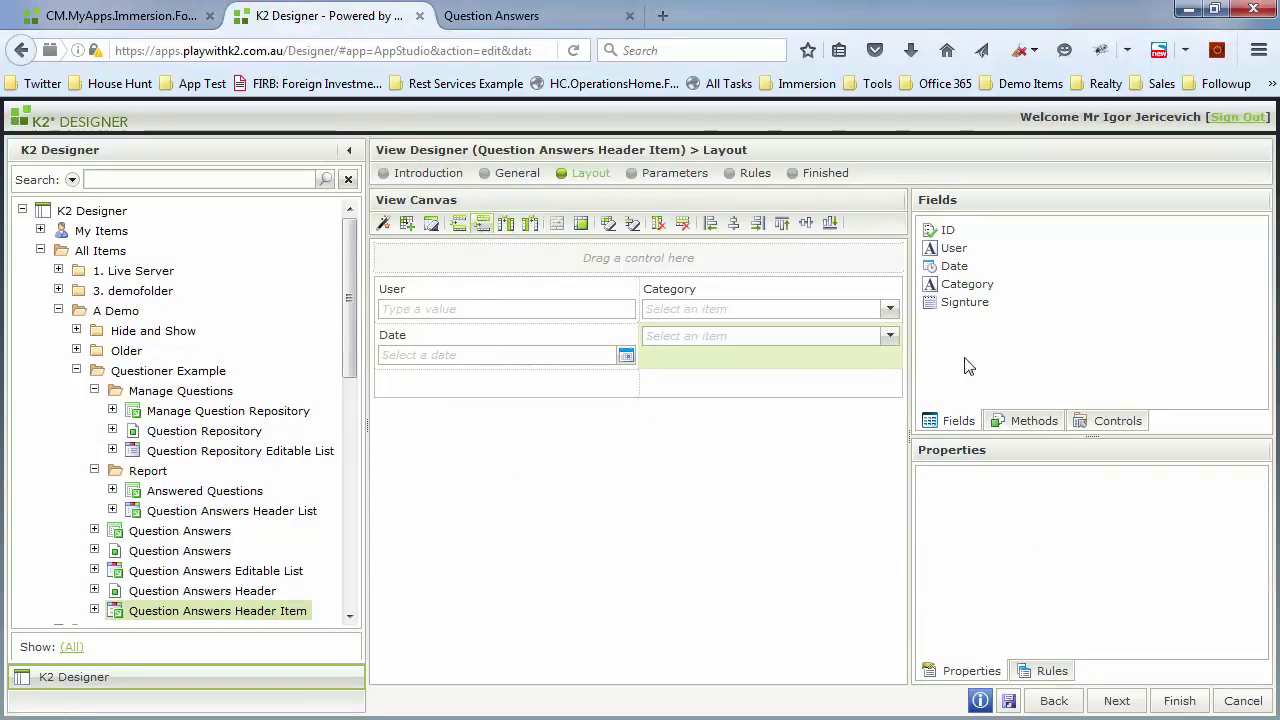
# Place a Digital Signature control in the new row's first cell, below the Date field
pyautogui.click(1108, 421)
pyautogui.moveTo(1257, 260); pyautogui.dragTo(1257, 400)
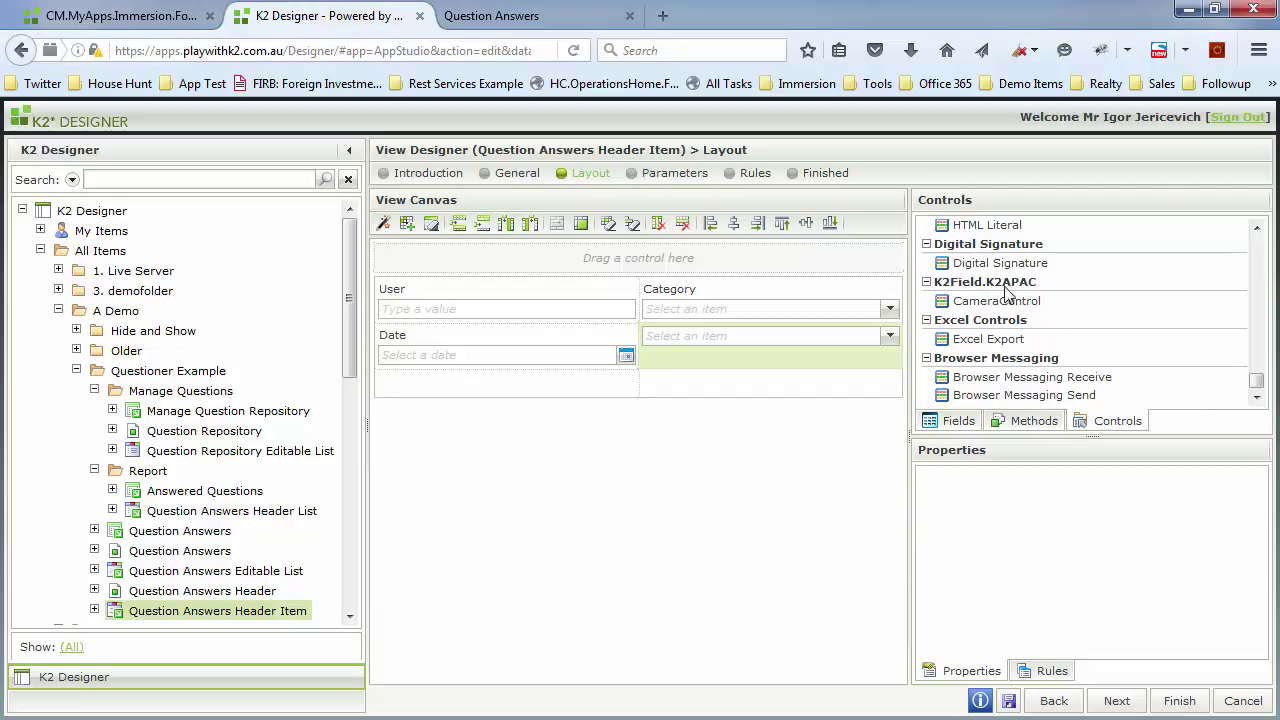
pyautogui.moveTo(590, 373); pyautogui.dragTo(560, 391)
pyautogui.moveTo(561, 518); pyautogui.dragTo(561, 518)
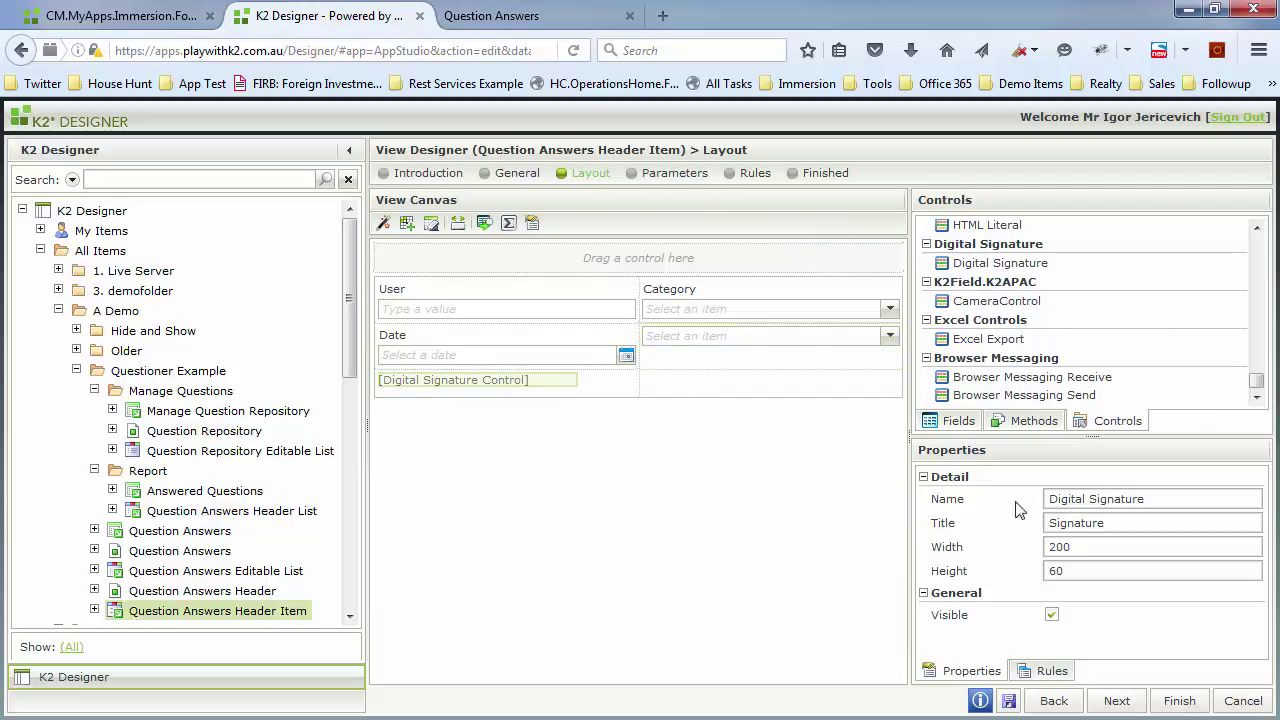
# Add the "Execute a control's method" action to the view's "When the View executed Initialize" rule
pyautogui.click(757, 177)
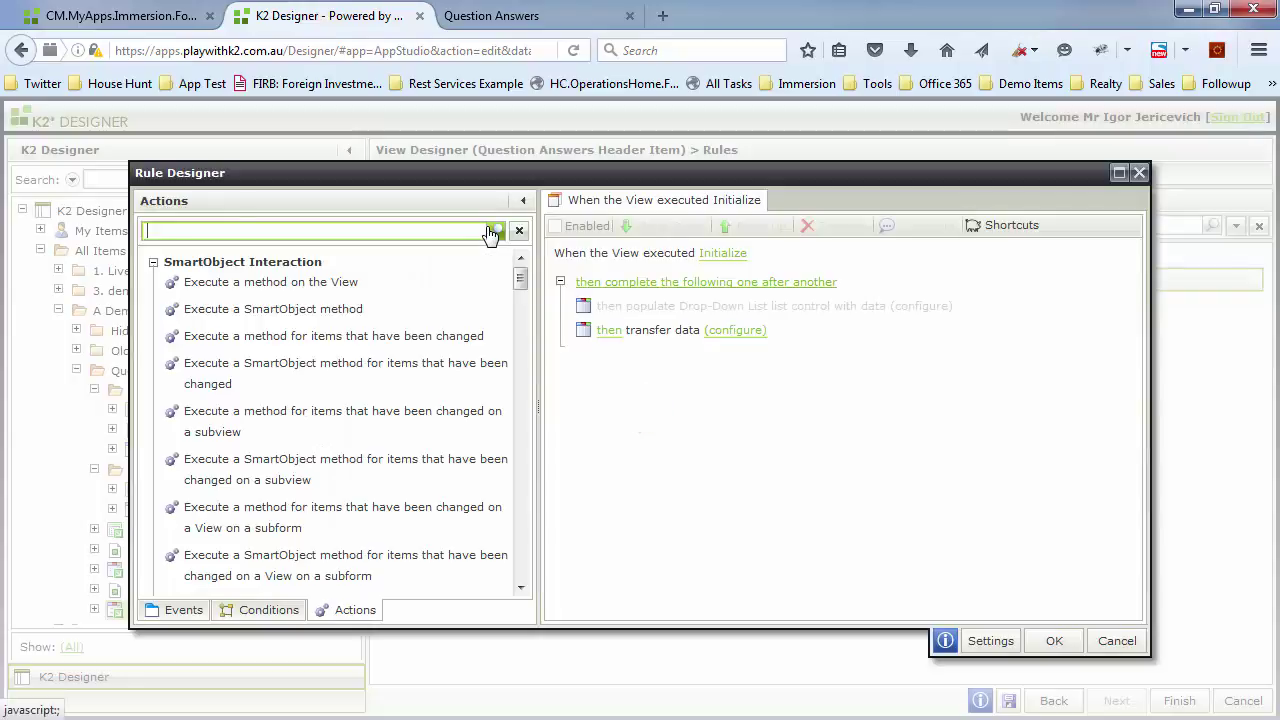
pyautogui.click(231, 231)
pyautogui.write('method')
pyautogui.scroll(-3, 310, 470)
pyautogui.scroll(-2, 318, 500)
pyautogui.moveTo(317, 568); pyautogui.dragTo(709, 389)
# Configure the new action to run the Digital Signature control's Initialise for Signing method and accept the rule
pyautogui.click(731, 358)
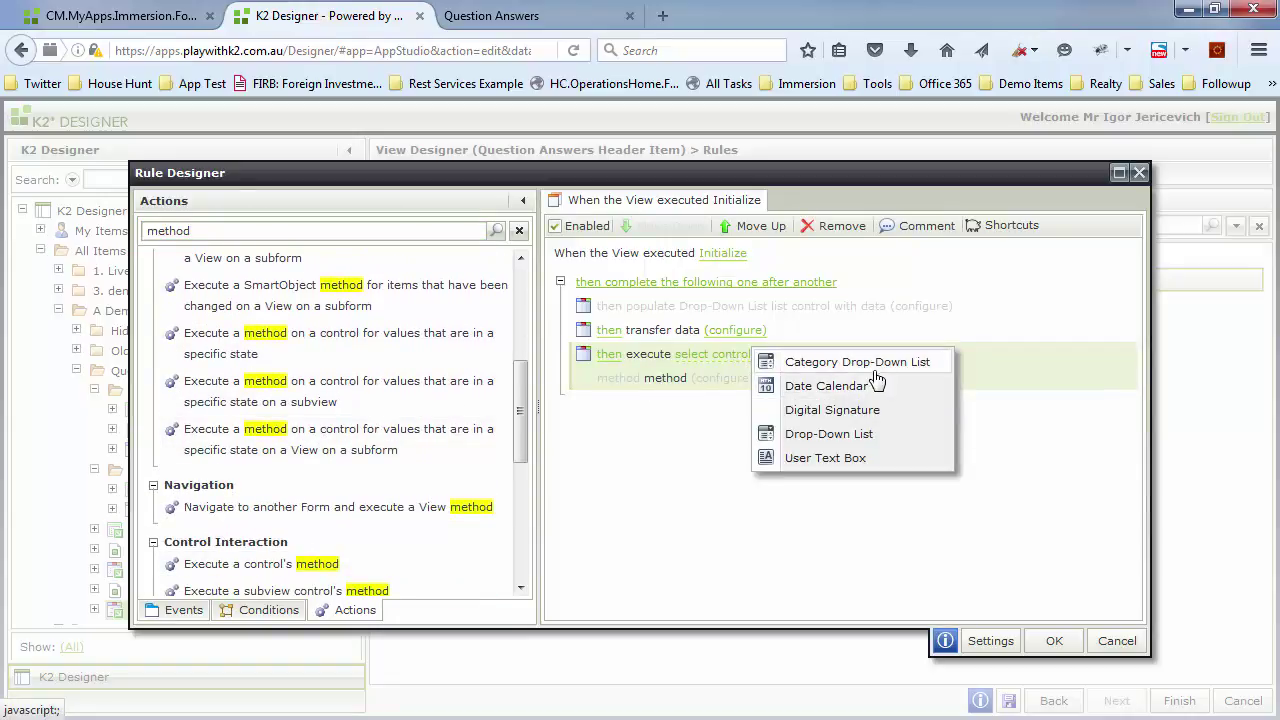
pyautogui.click(835, 412)
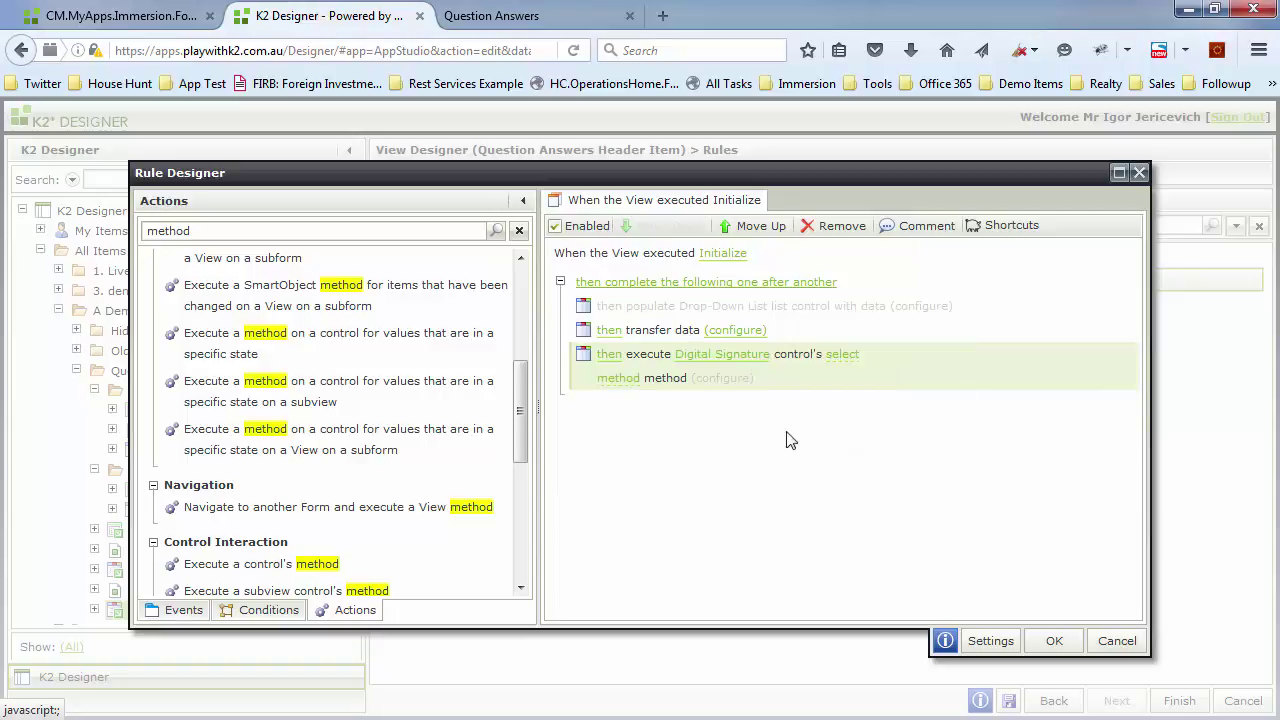
pyautogui.click(846, 356)
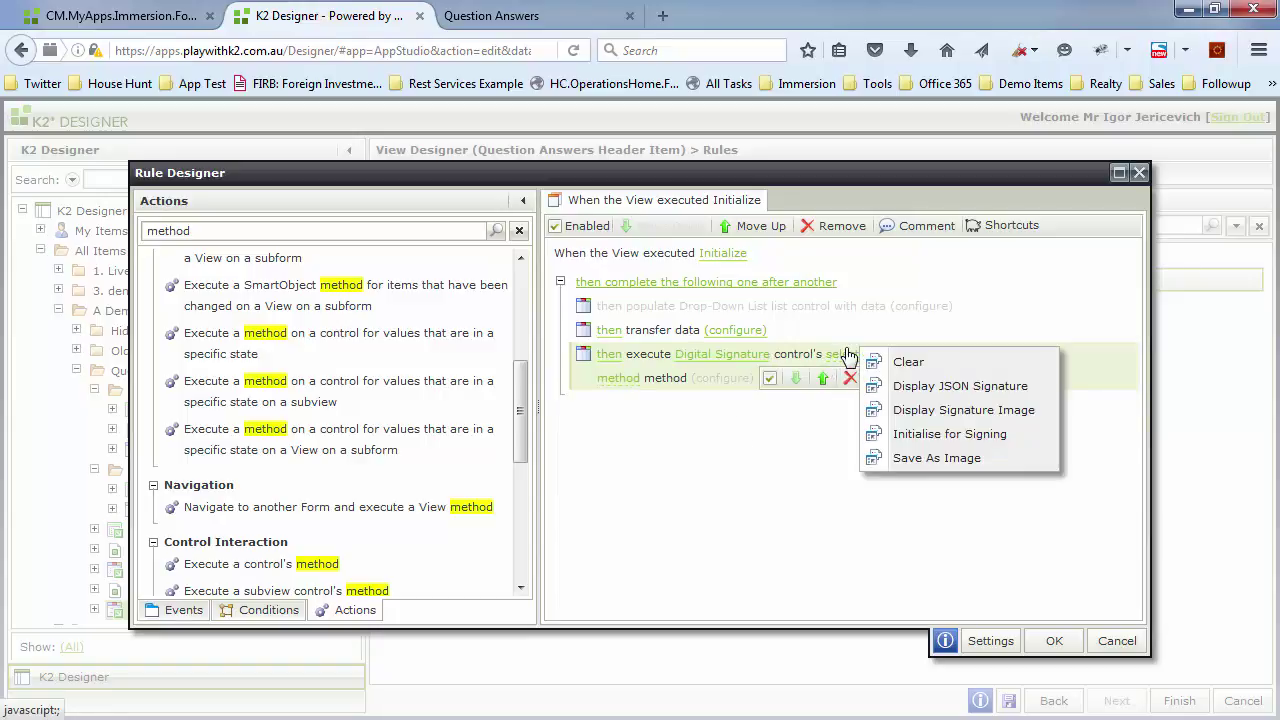
pyautogui.click(990, 436)
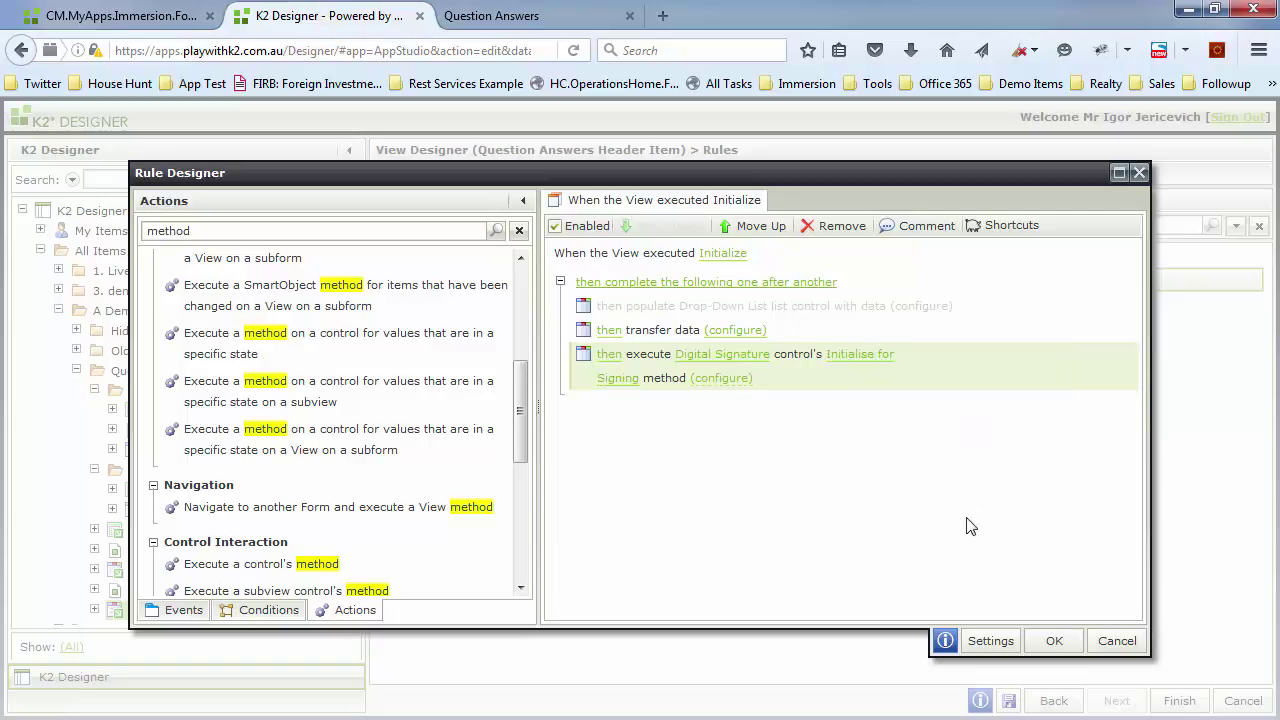
pyautogui.click(1058, 642)
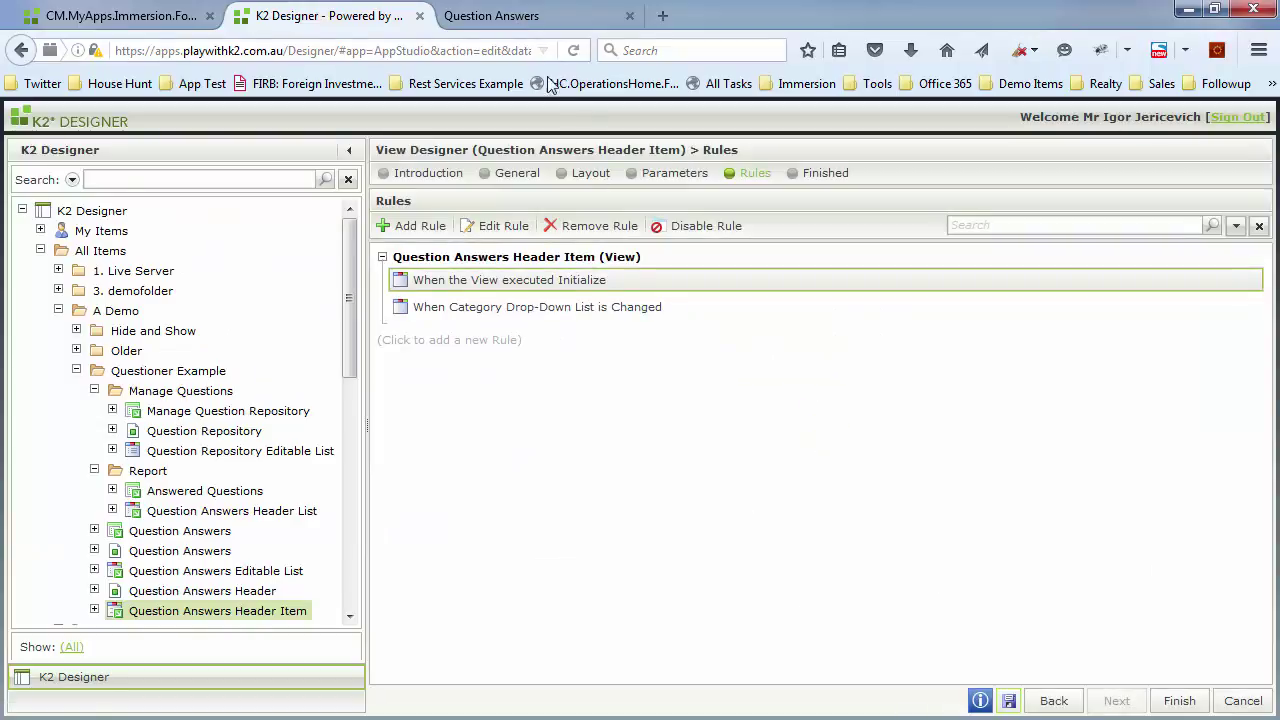
# Reload the running Question Answers form and draw a freehand test signature in the Signature box
pyautogui.click(500, 15)
pyautogui.click(573, 50)
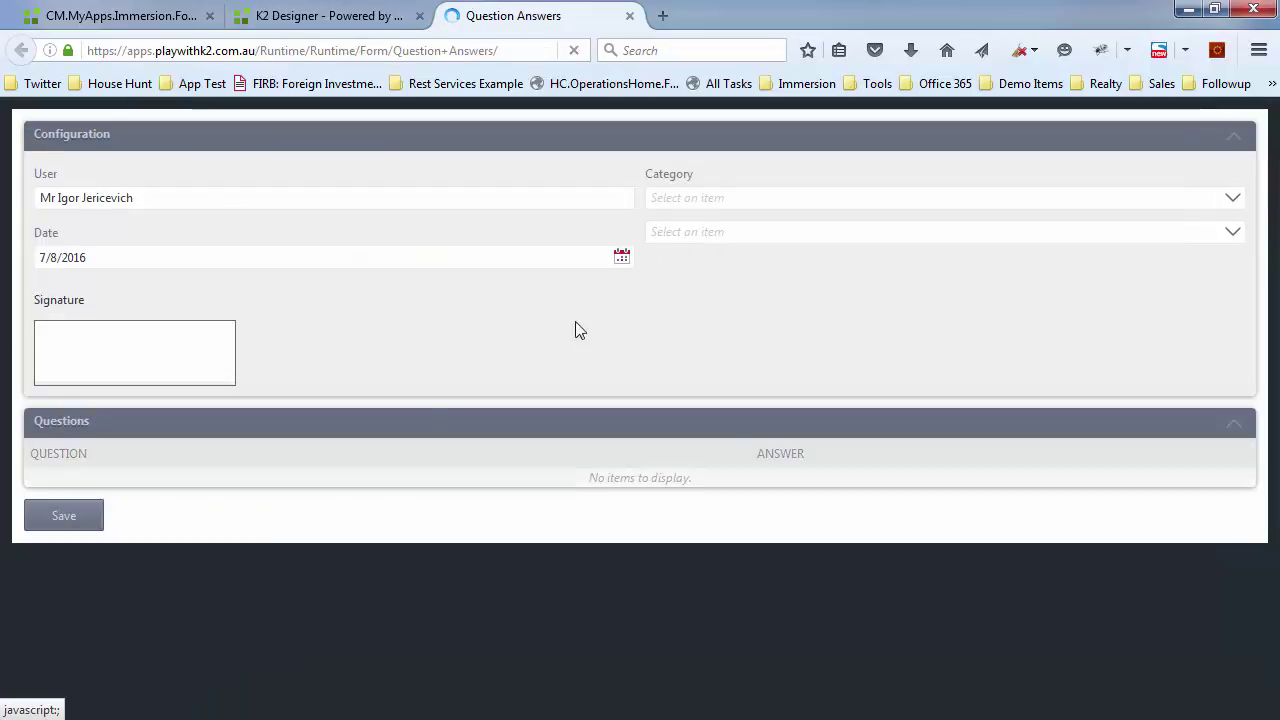
pyautogui.moveTo(118, 357)
pyautogui.mouseDown()
pyautogui.moveTo(83, 334)
pyautogui.moveTo(215, 373)
pyautogui.mouseUp()
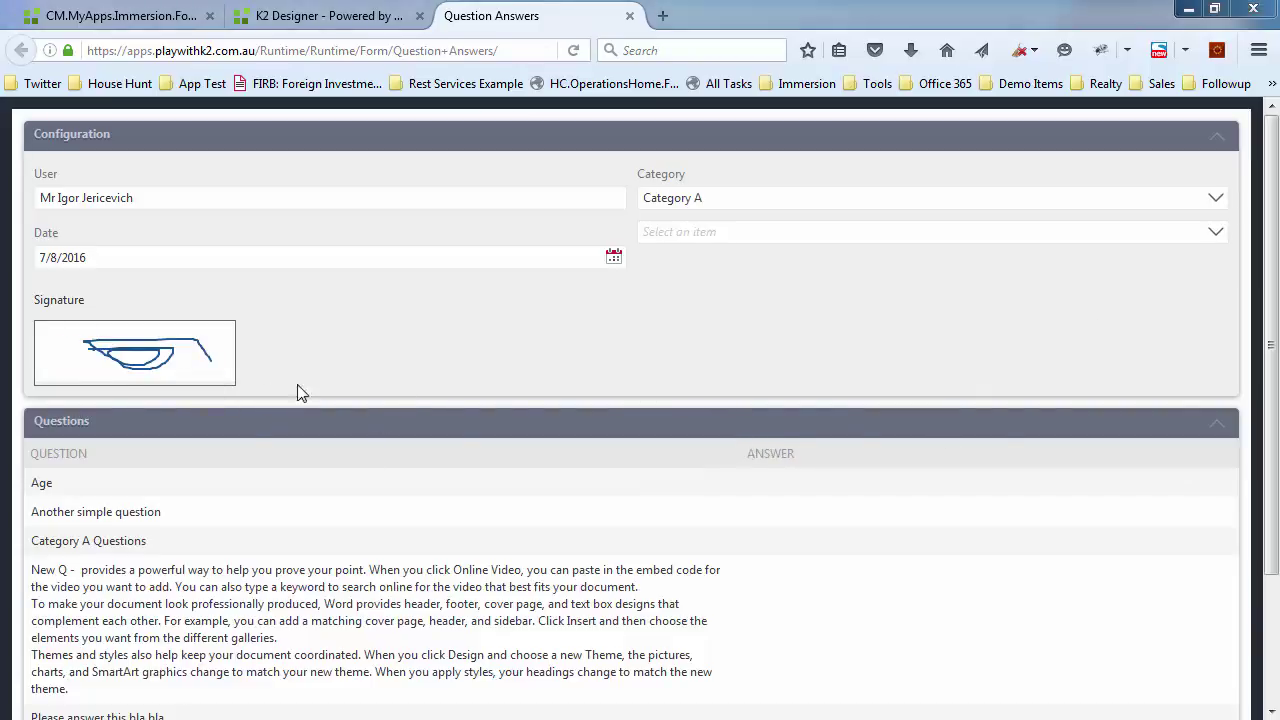
pyautogui.scroll(-3, 490, 500)
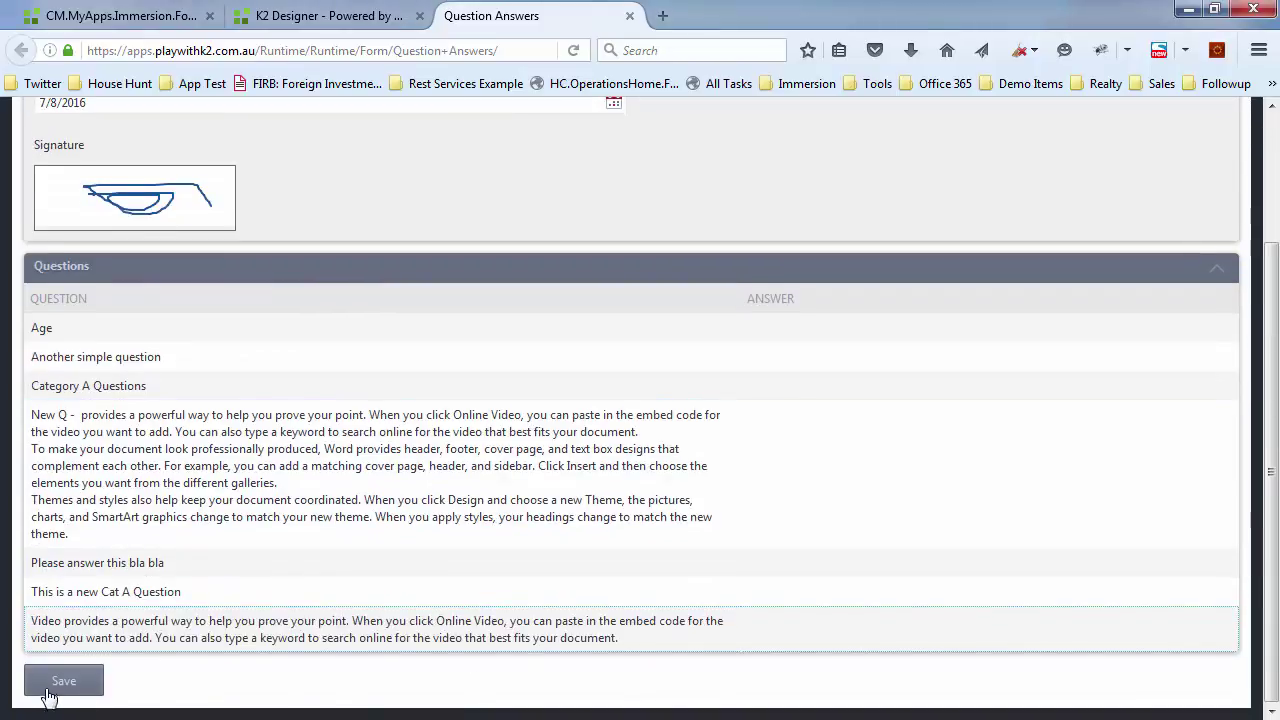
# Edit the Question Answers form in K2 Designer and open the Save button's "When Save is Clicked" rule
pyautogui.click(335, 24)
pyautogui.click(443, 605)
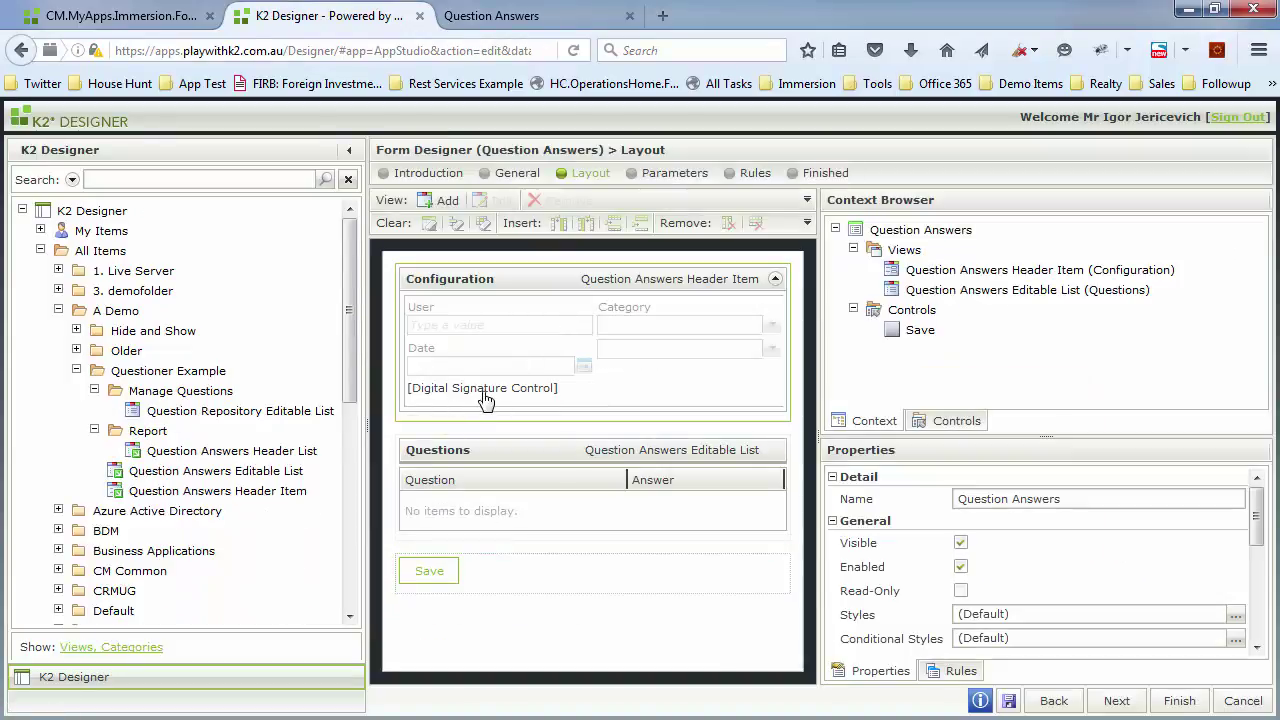
pyautogui.click(429, 578)
pyautogui.click(962, 671)
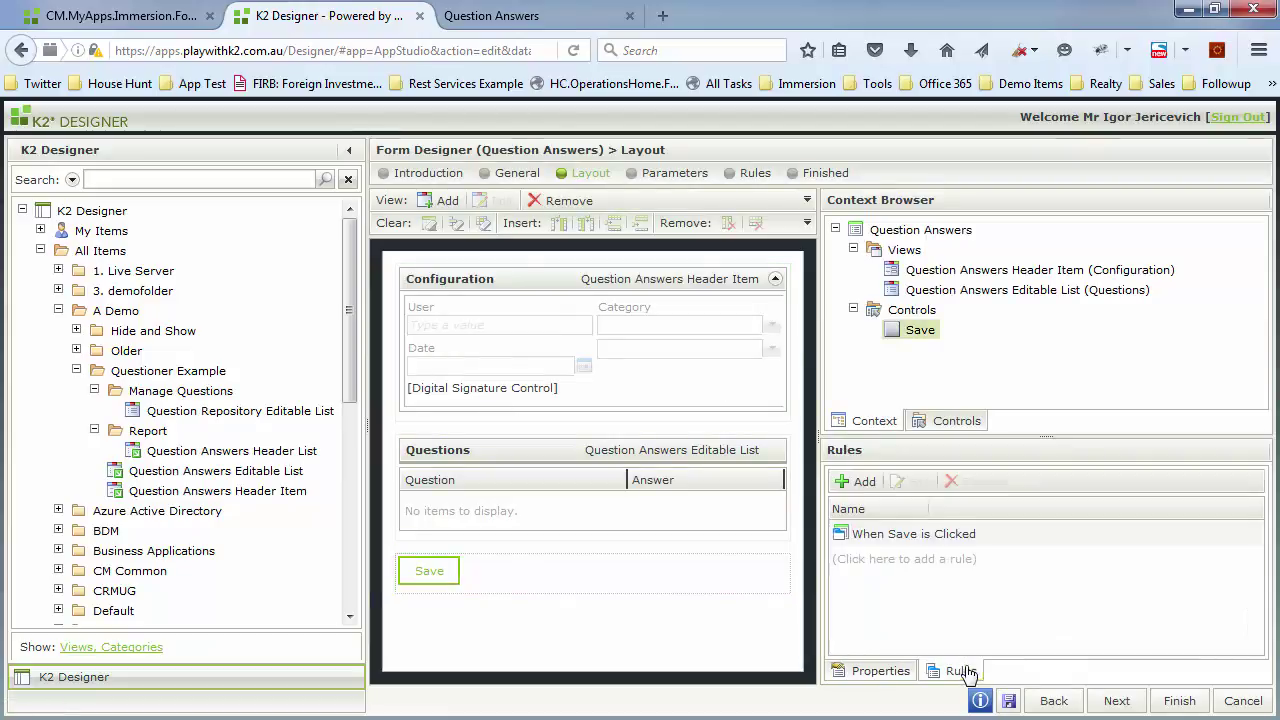
pyautogui.click(938, 530)
pyautogui.click(918, 484)
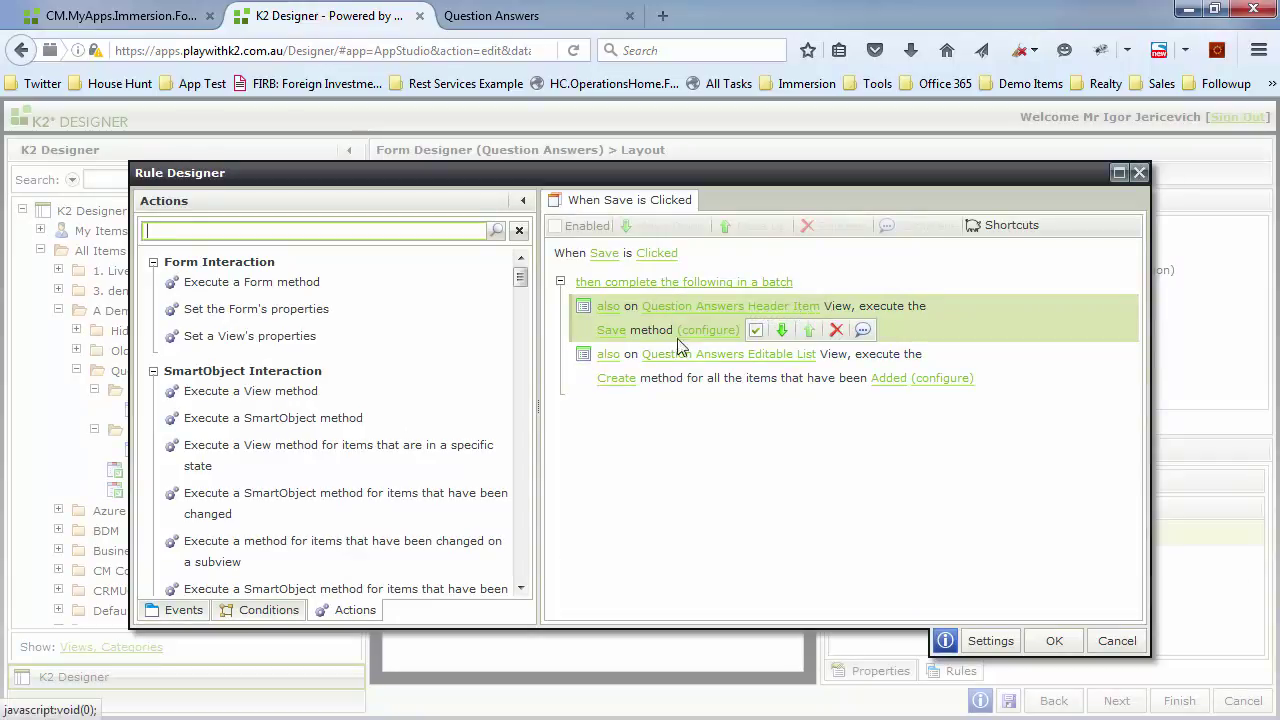
# Map the header view's Digital Signature control to the Signture input property of the rule's Save method and finish the mapping
pyautogui.click(693, 332)
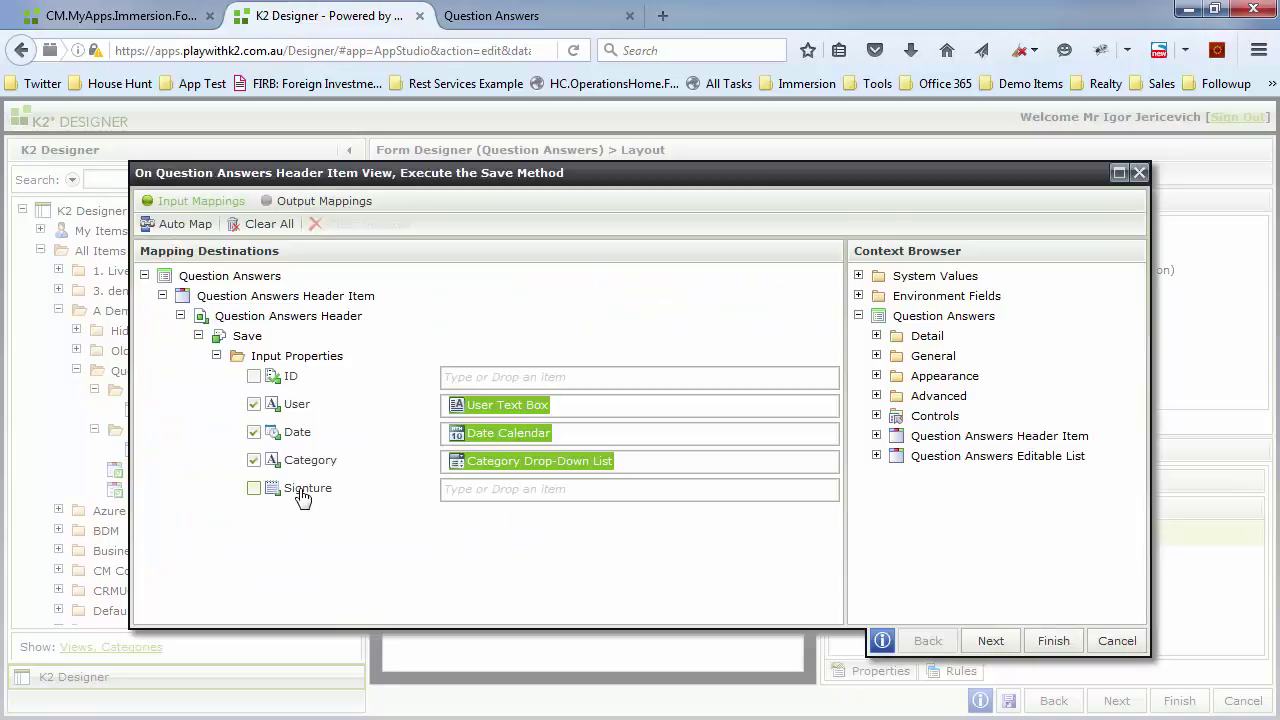
pyautogui.click(876, 416)
pyautogui.click(876, 416)
pyautogui.click(876, 436)
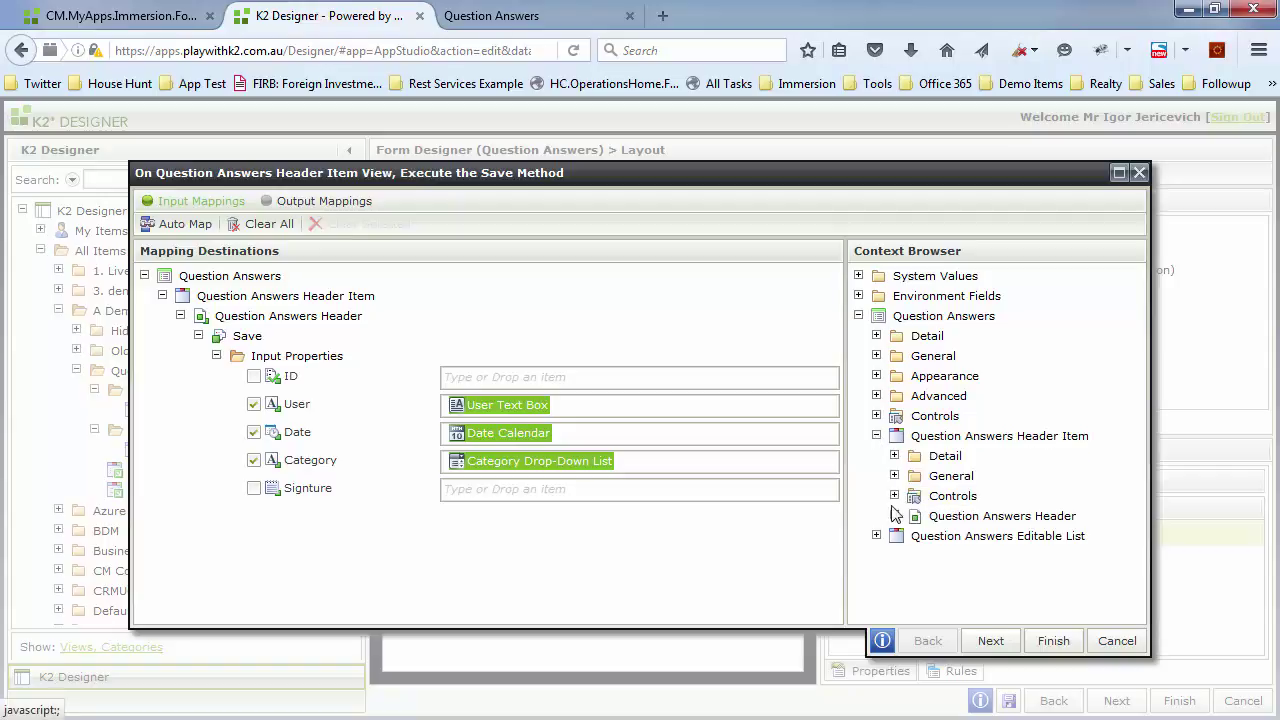
pyautogui.click(894, 496)
pyautogui.scroll(-3, 920, 550)
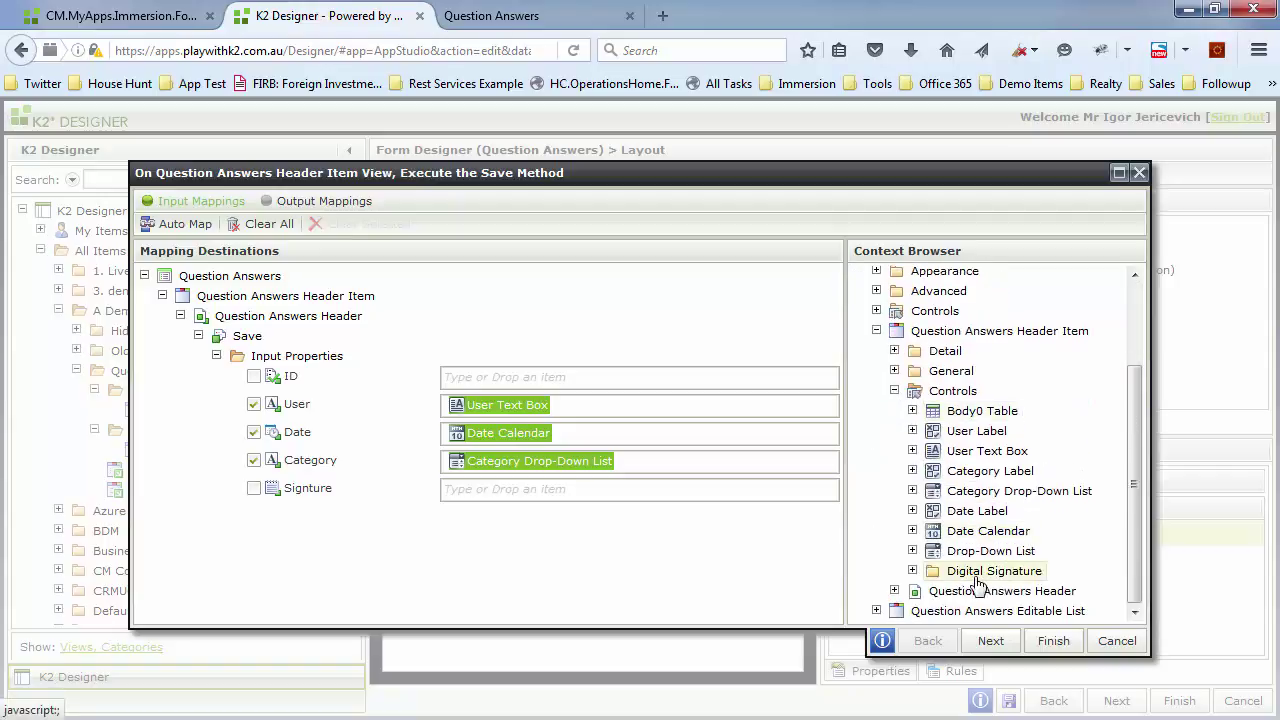
pyautogui.moveTo(935, 568); pyautogui.dragTo(740, 490)
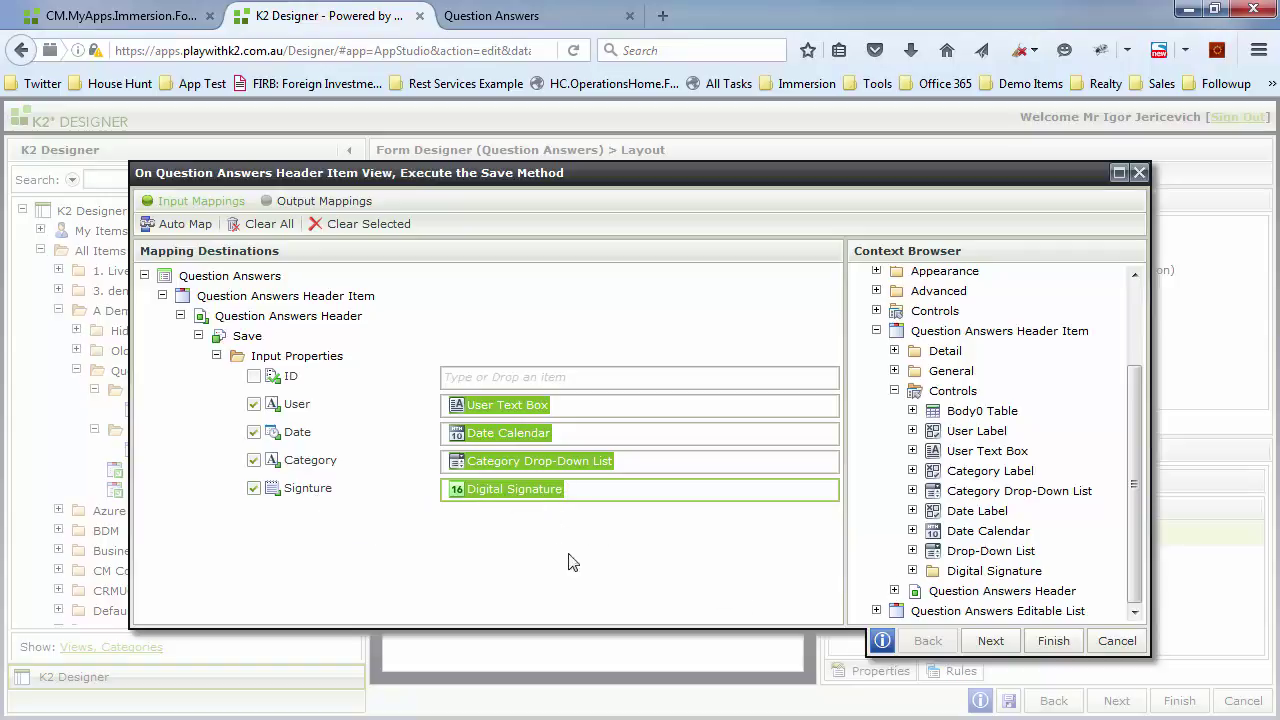
pyautogui.click(1055, 642)
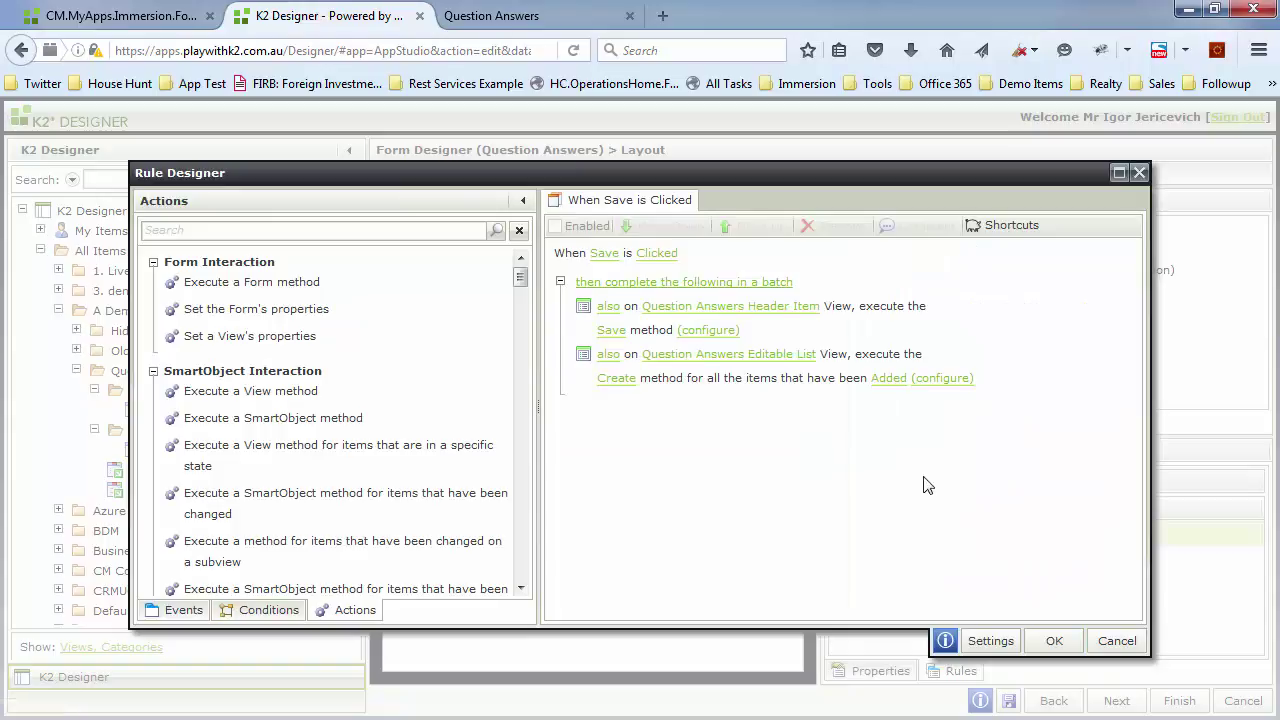
# Accept the Save button rule, finish editing the Question Answers form and check it in
pyautogui.click(1055, 641)
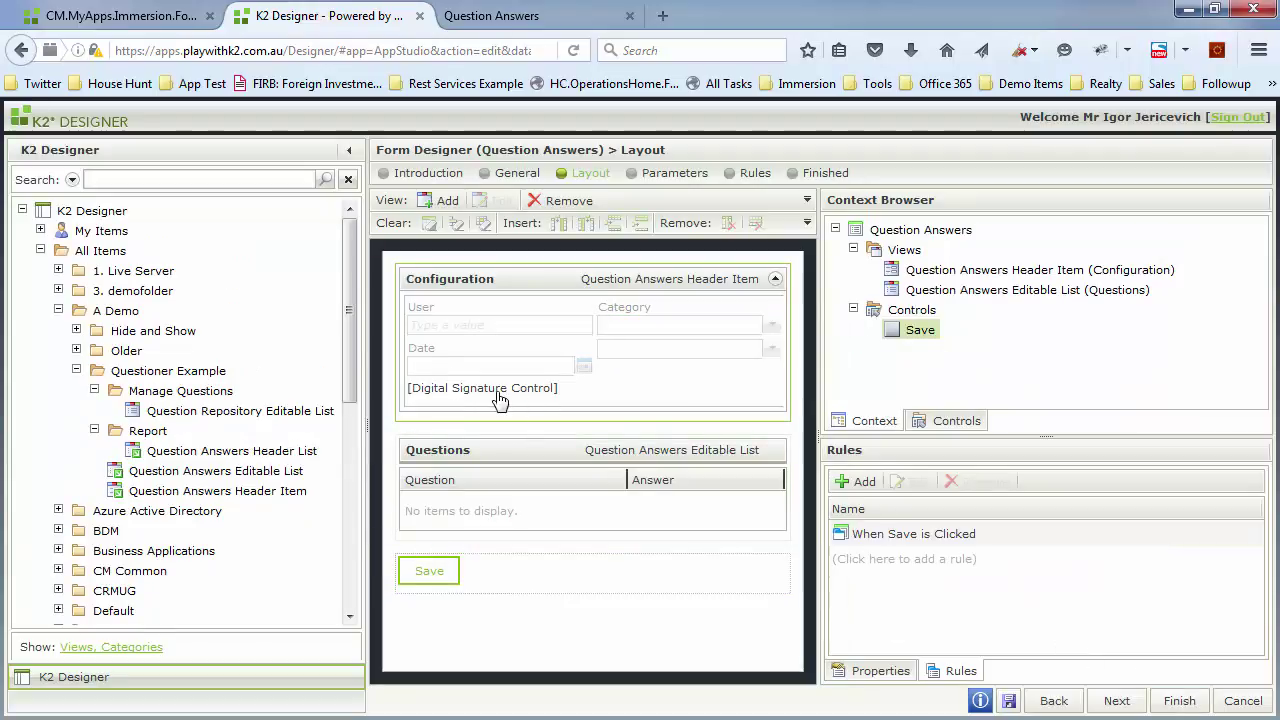
pyautogui.click(1180, 701)
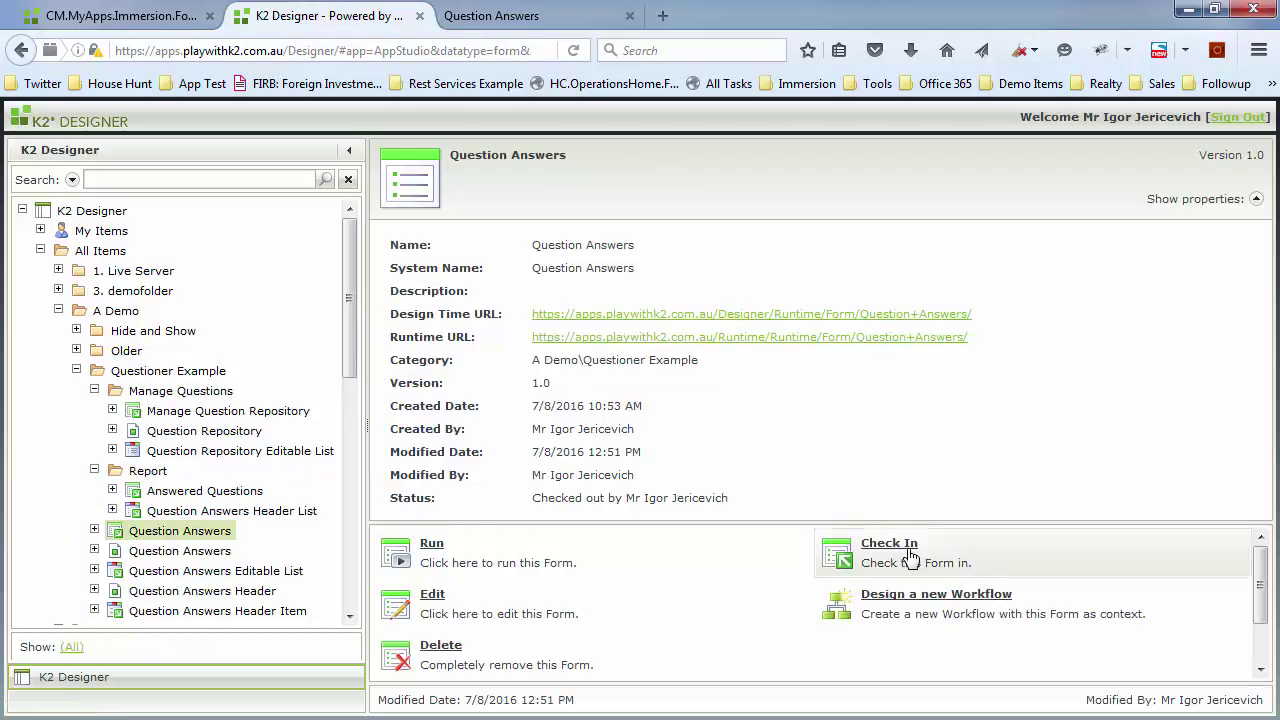
pyautogui.click(911, 557)
pyautogui.click(857, 470)
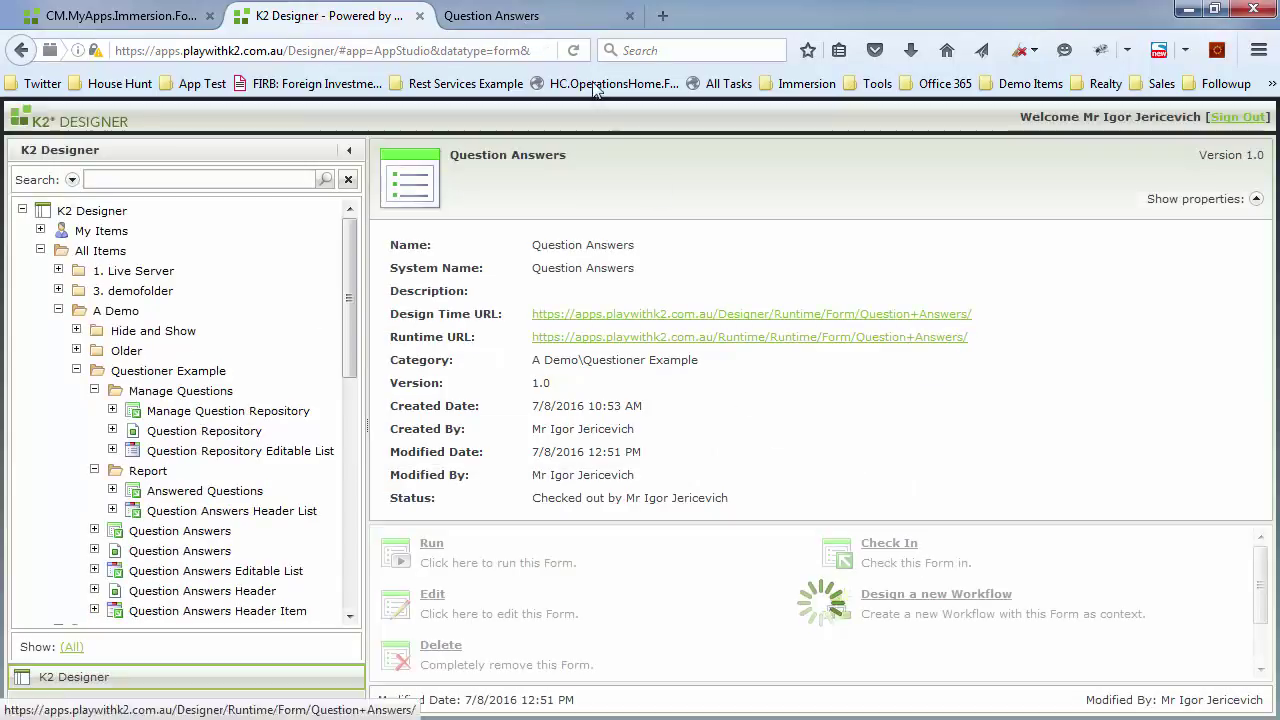
# Switch to the running Question Answers form in the browser
pyautogui.click(522, 22)
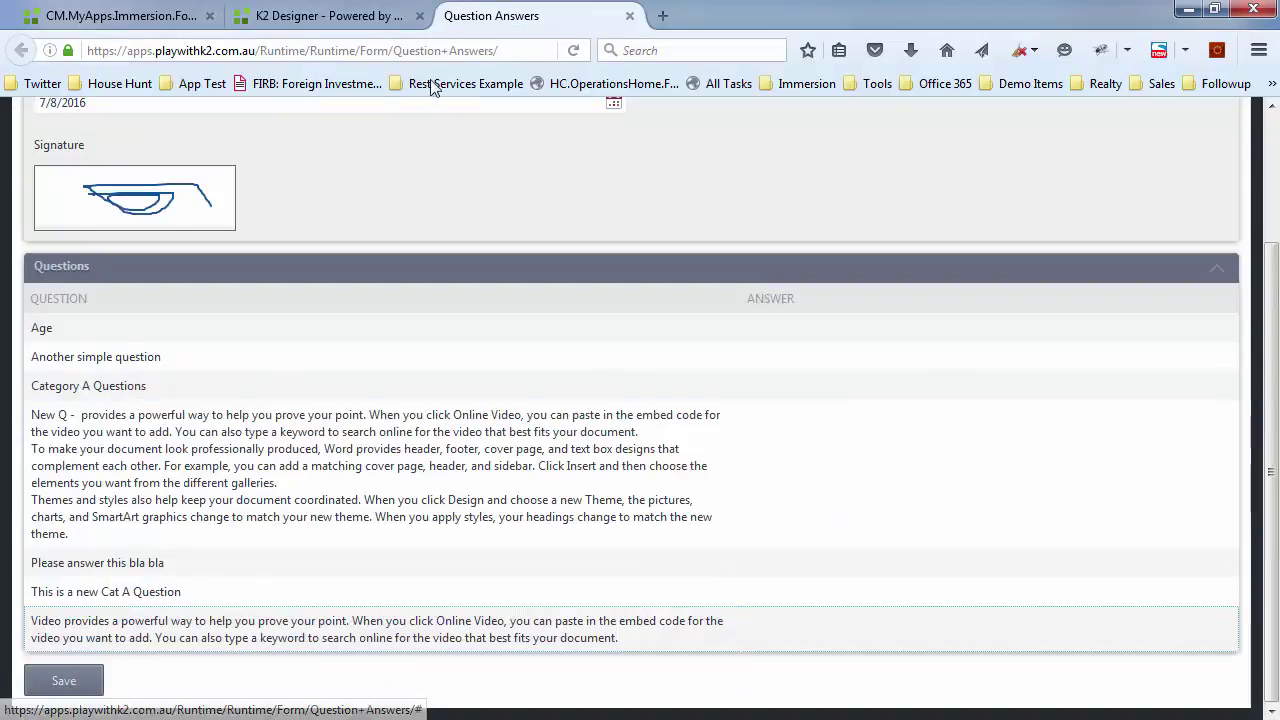